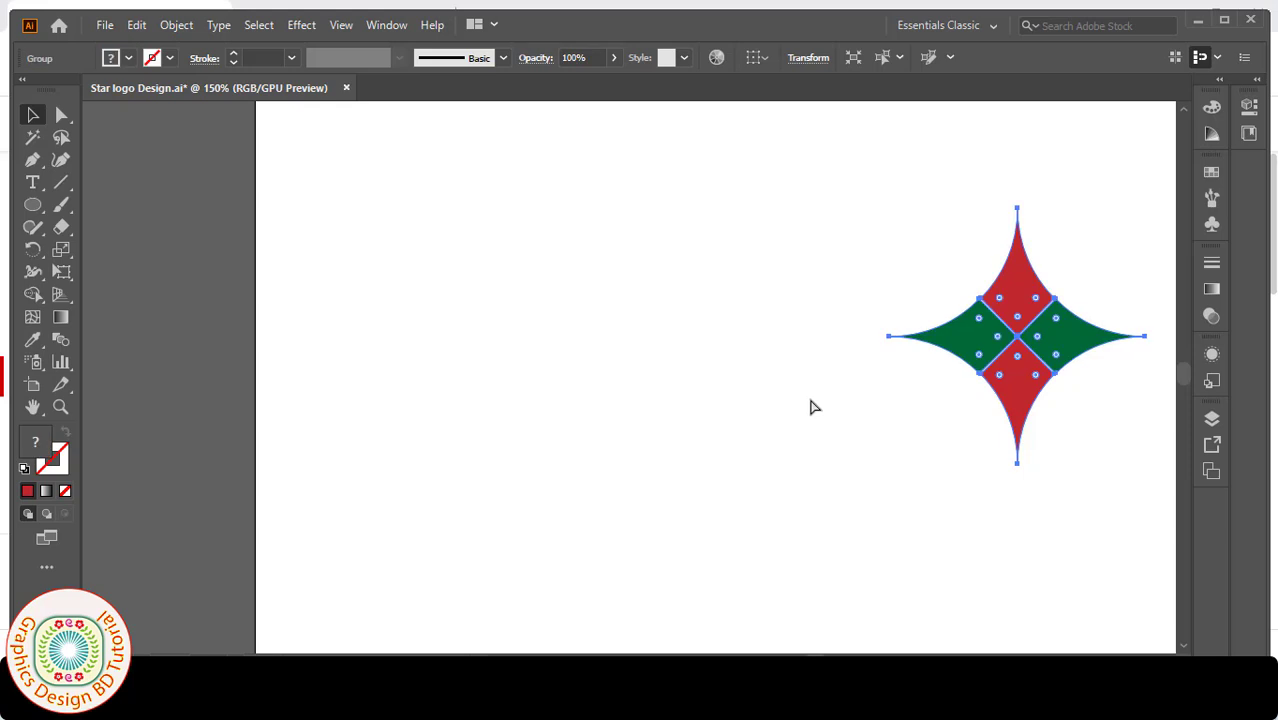
# Move the finished red and green star sideways on the artboard to leave empty space beside it
pyautogui.rightClick(1016, 360)
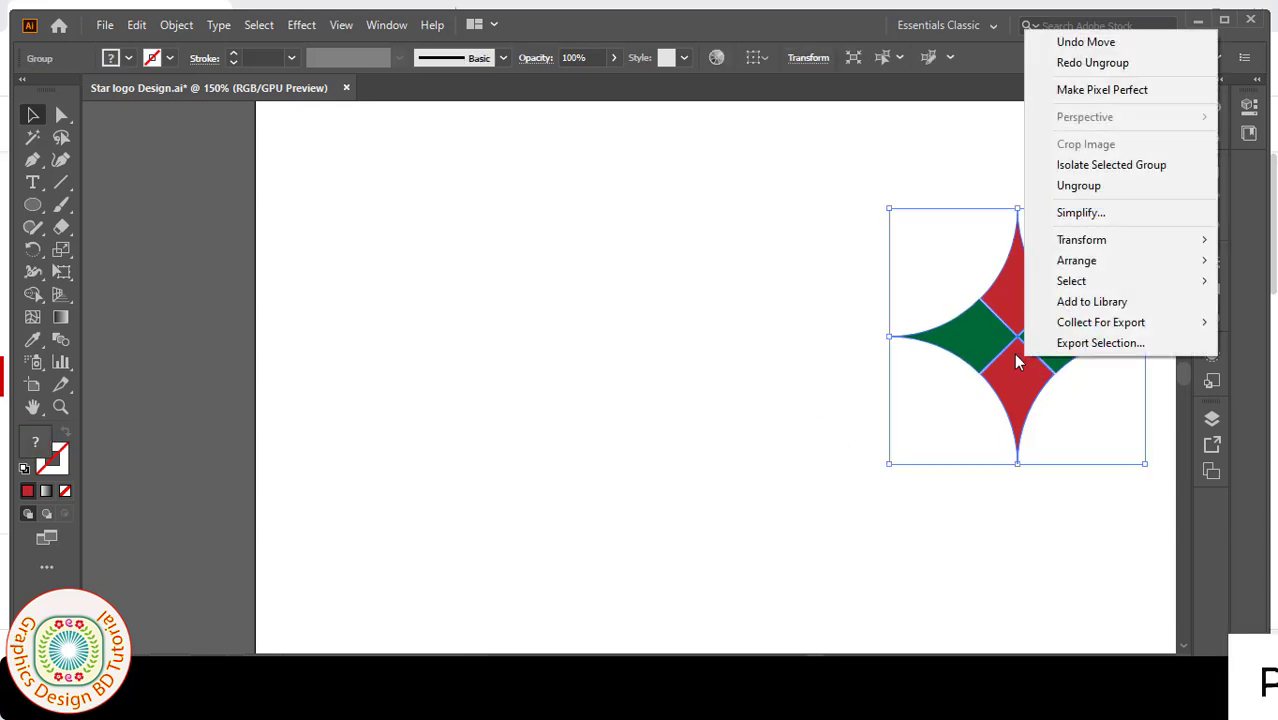
pyautogui.click(836, 242)
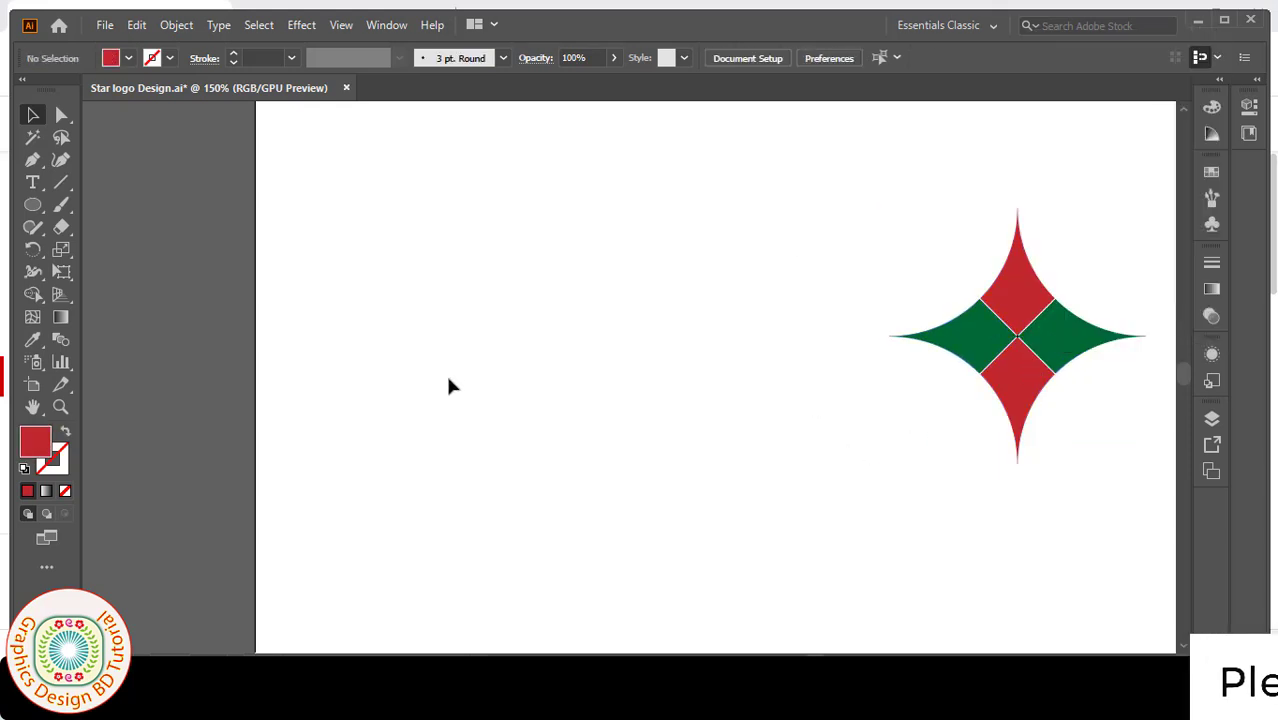
pyautogui.moveTo(448, 379); pyautogui.dragTo(271, 505)
pyautogui.click(856, 503)
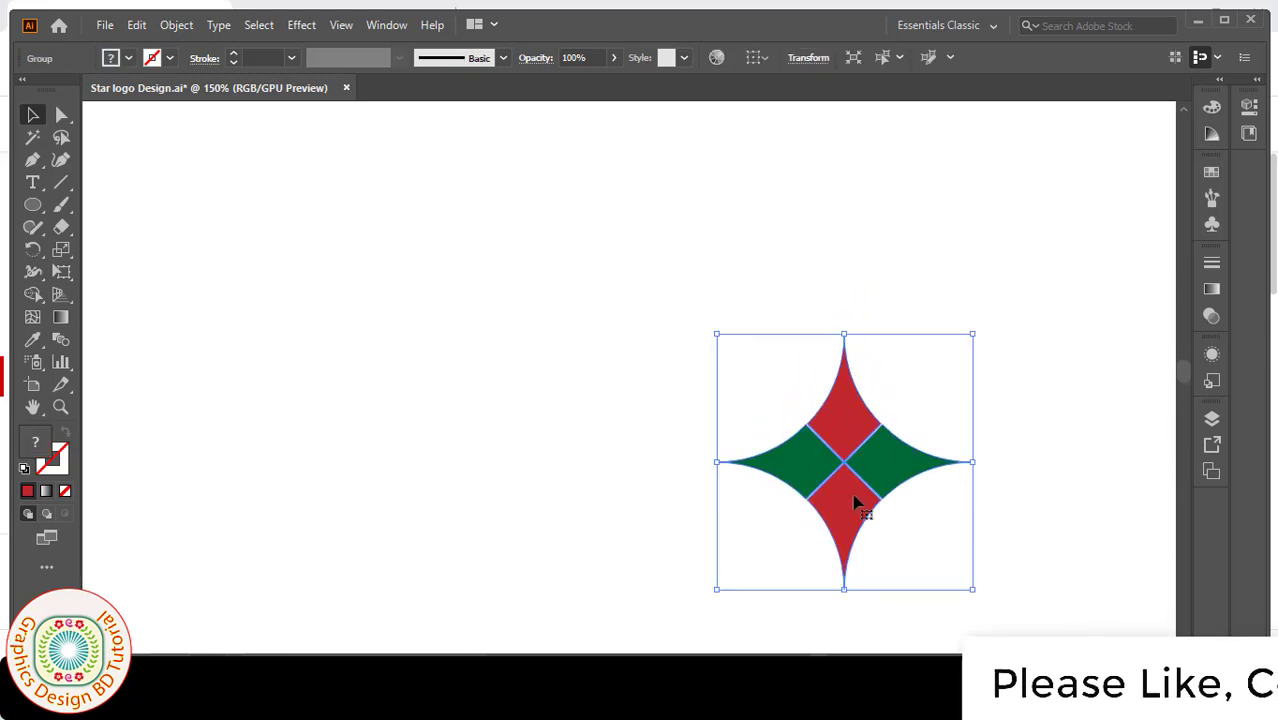
pyautogui.moveTo(854, 496); pyautogui.dragTo(911, 388)
pyautogui.keyDown('ctrl'); pyautogui.click(905, 378); pyautogui.keyUp('ctrl')
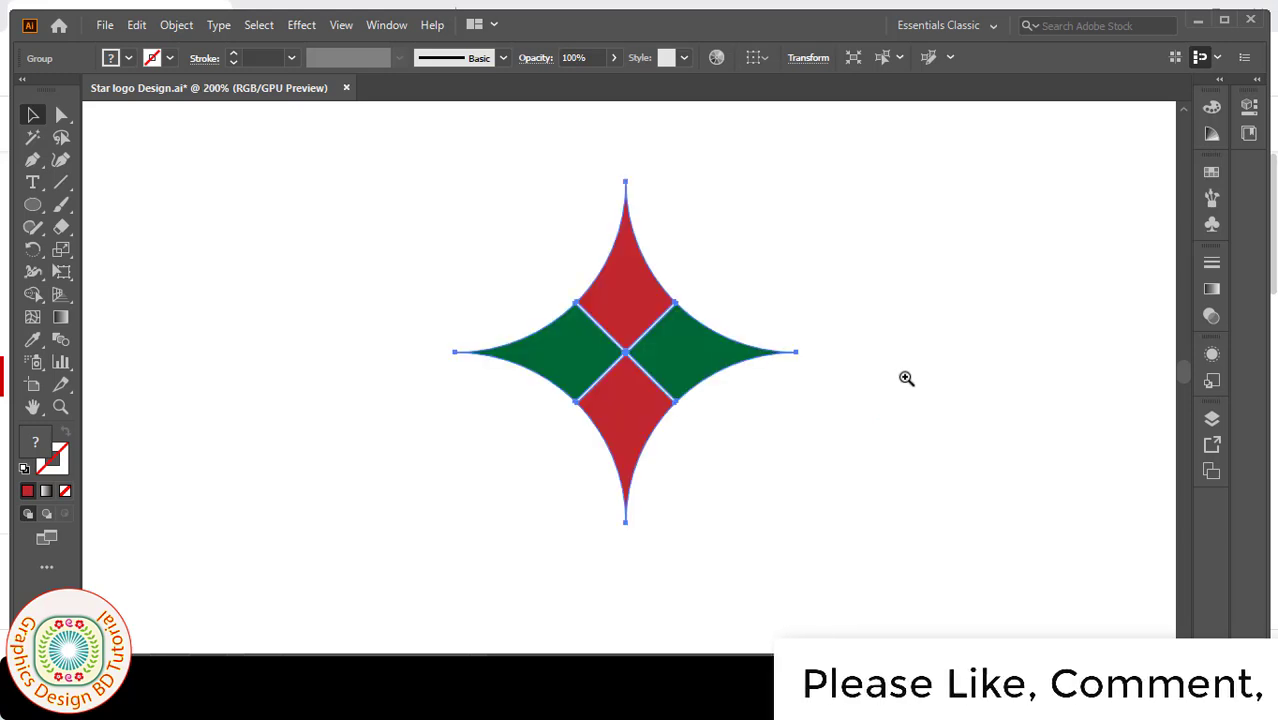
pyautogui.hscroll(-5, 906, 378)
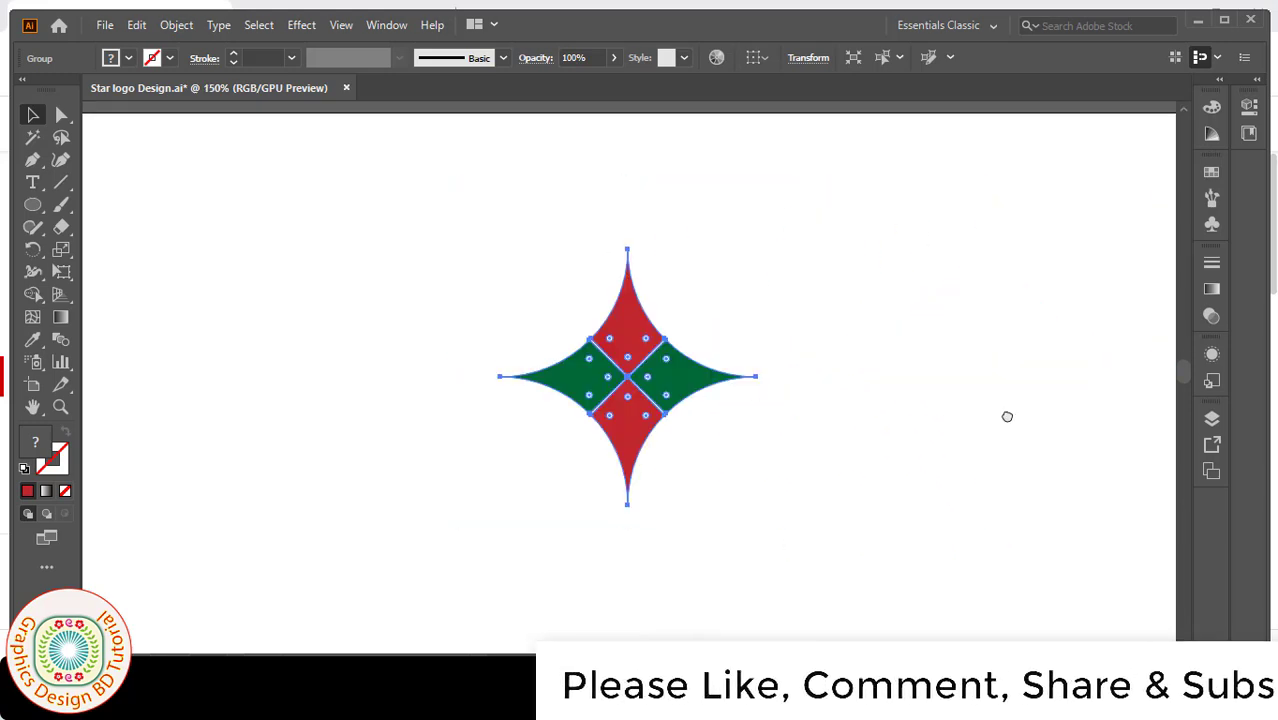
pyautogui.moveTo(635, 424); pyautogui.dragTo(912, 396)
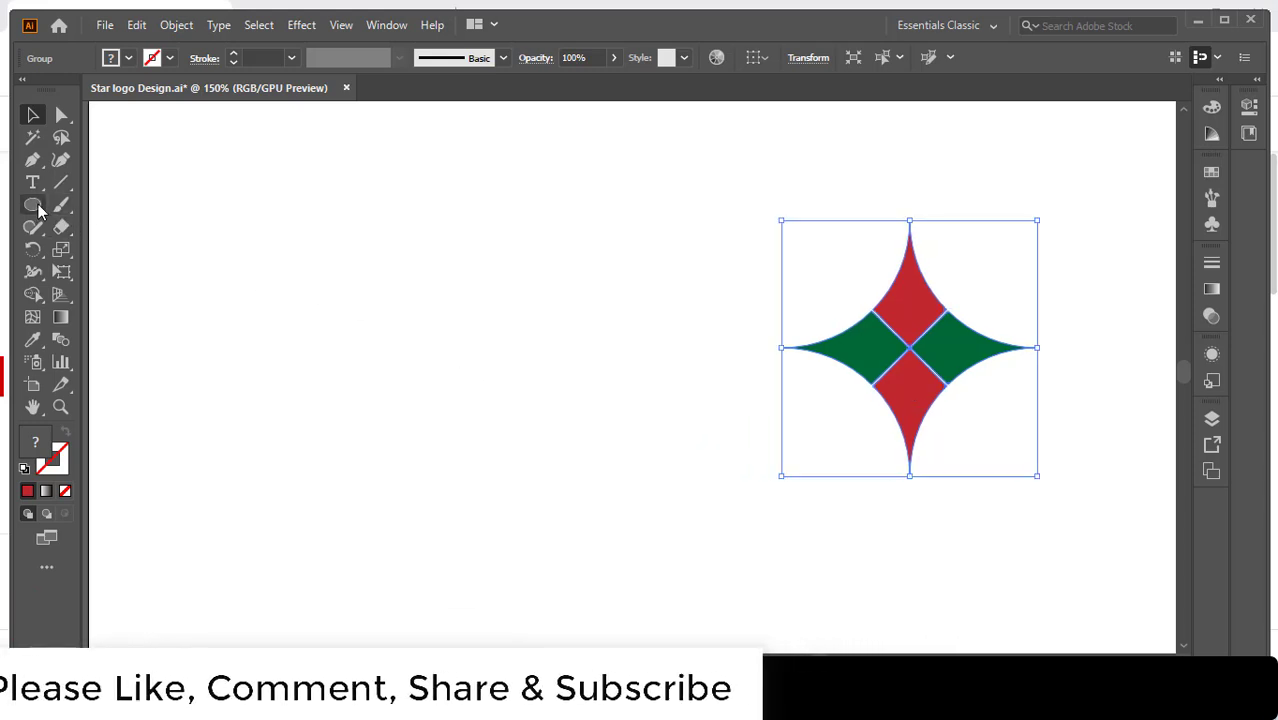
# Draw a red circle about 126 px in diameter and place it near the artboard's upper-left corner
pyautogui.moveTo(36, 207); pyautogui.dragTo(110, 248)
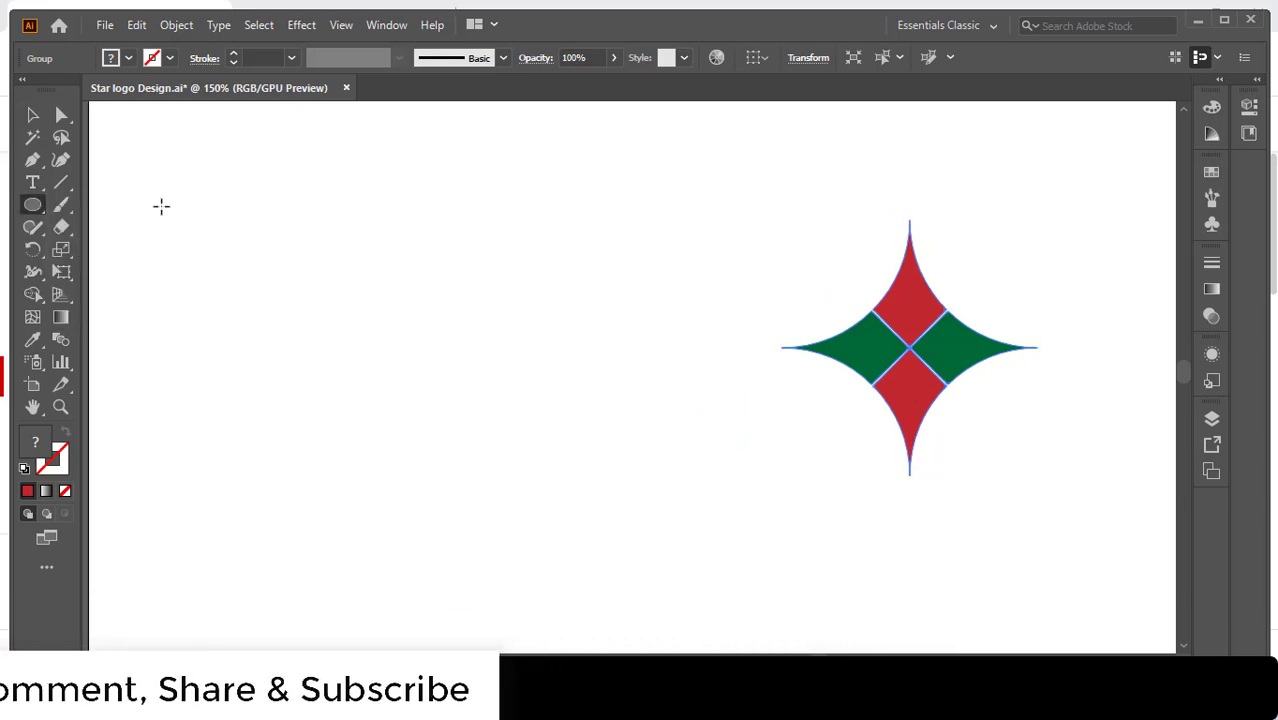
pyautogui.moveTo(150, 190)
pyautogui.mouseDown()
pyautogui.moveTo(251, 263)
pyautogui.moveTo(328, 348)
pyautogui.moveTo(308, 334)
pyautogui.moveTo(348, 395)
pyautogui.mouseUp()
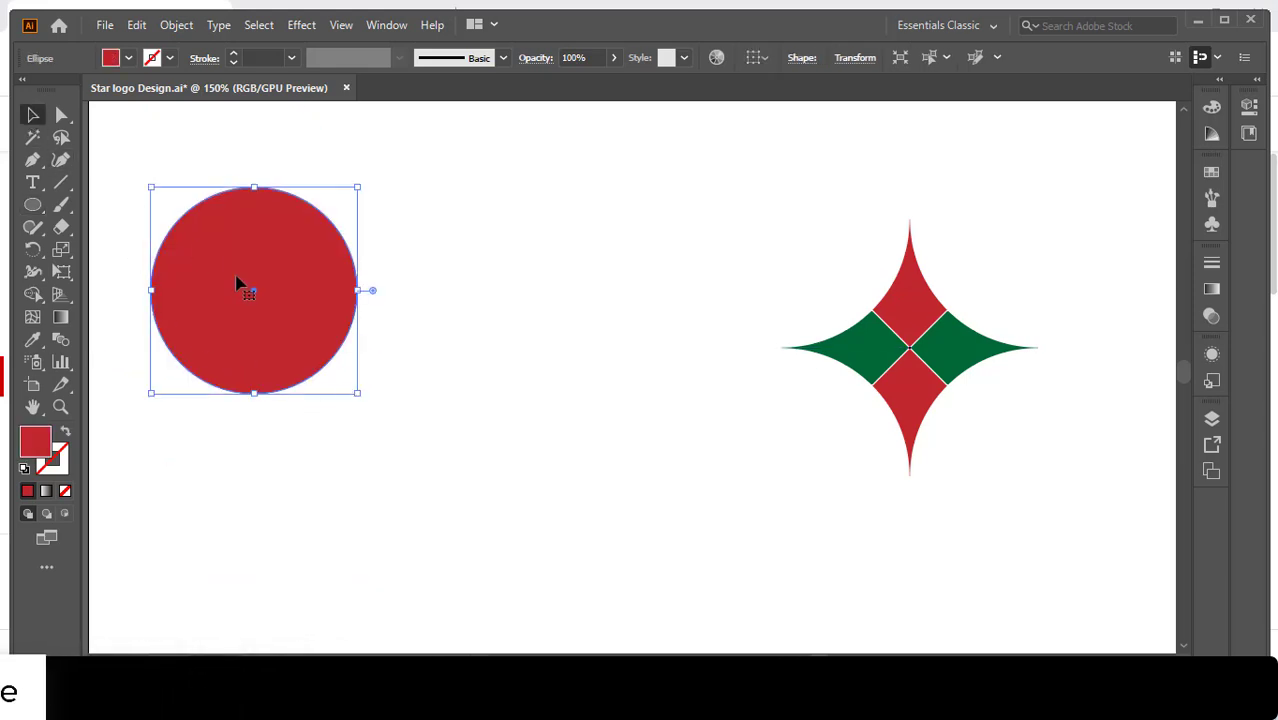
pyautogui.moveTo(263, 323); pyautogui.dragTo(227, 267)
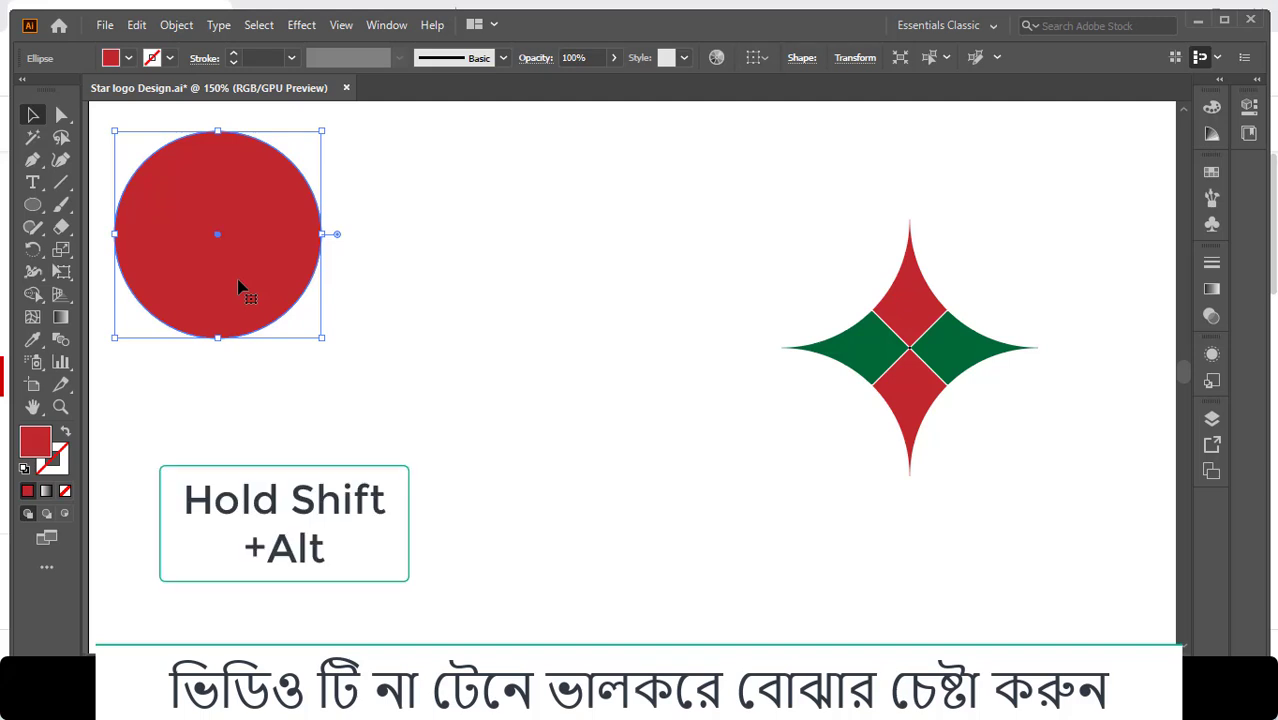
# Duplicate the circle beside itself and copy the pair directly below, forming a two-by-two grid of touching circles
pyautogui.moveTo(238, 281); pyautogui.dragTo(446, 283)
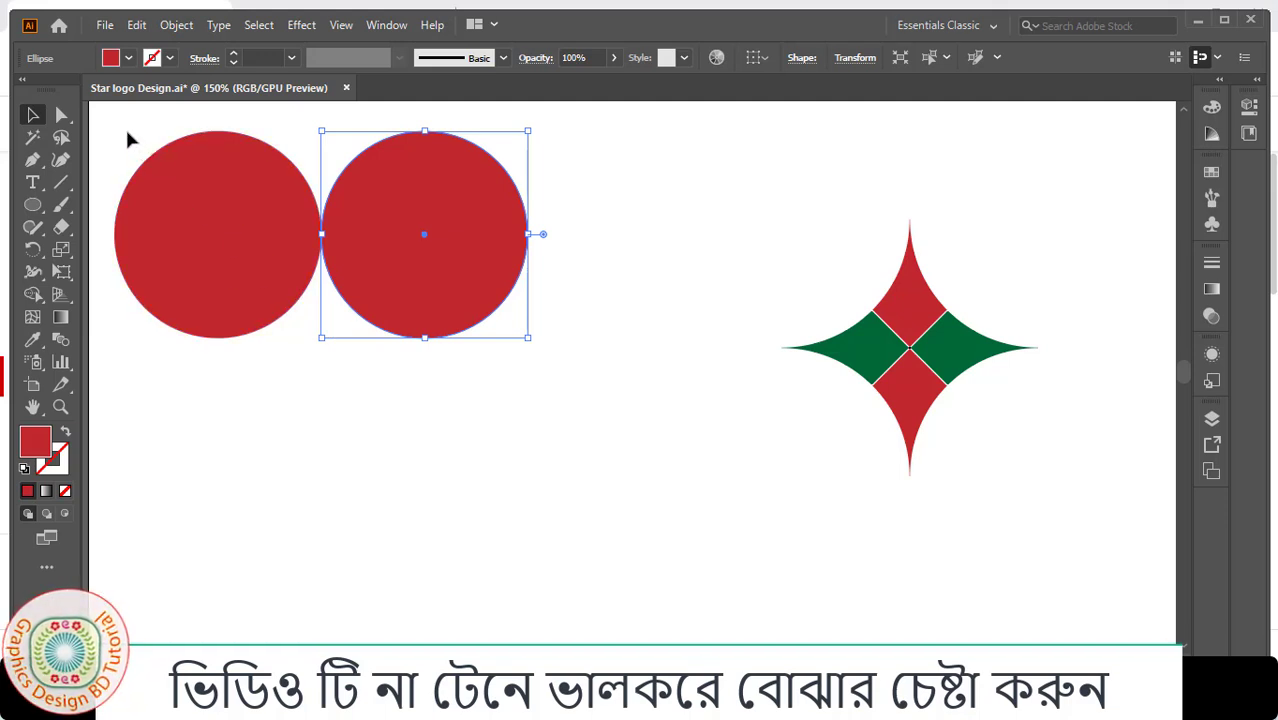
pyautogui.moveTo(126, 130); pyautogui.dragTo(440, 298)
pyautogui.moveTo(522, 319); pyautogui.dragTo(511, 319)
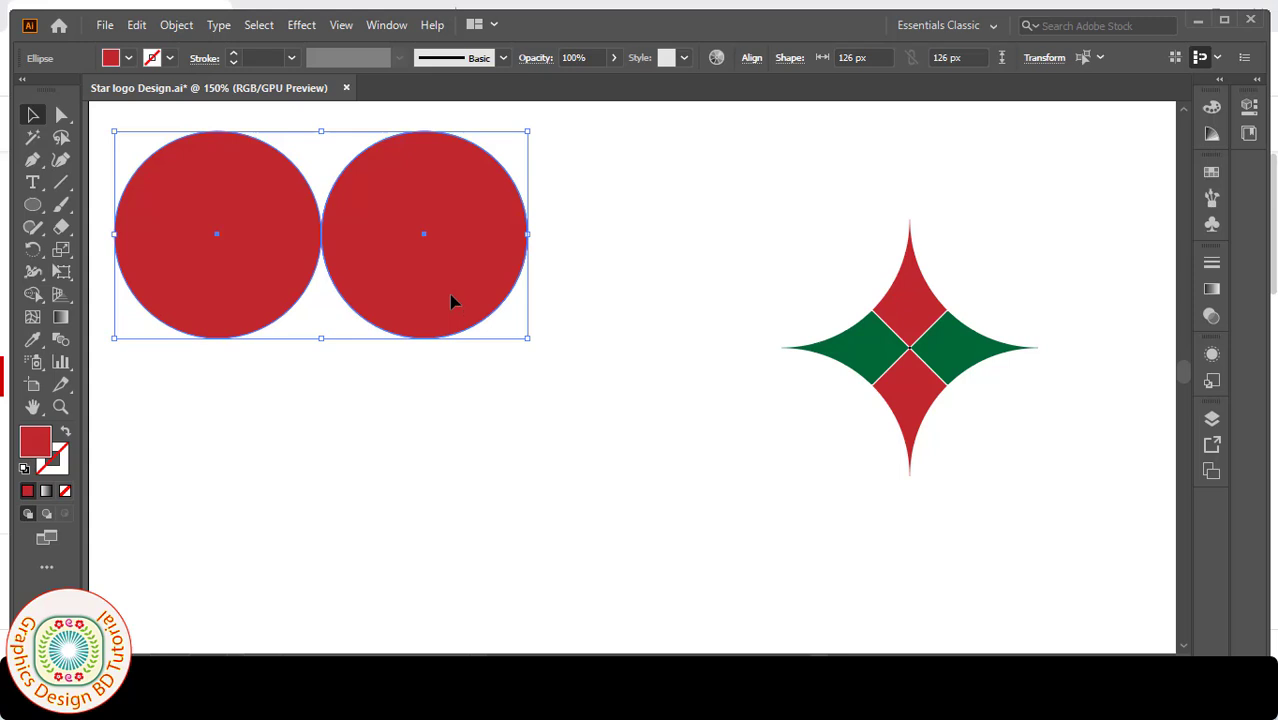
pyautogui.moveTo(451, 301); pyautogui.dragTo(456, 508)
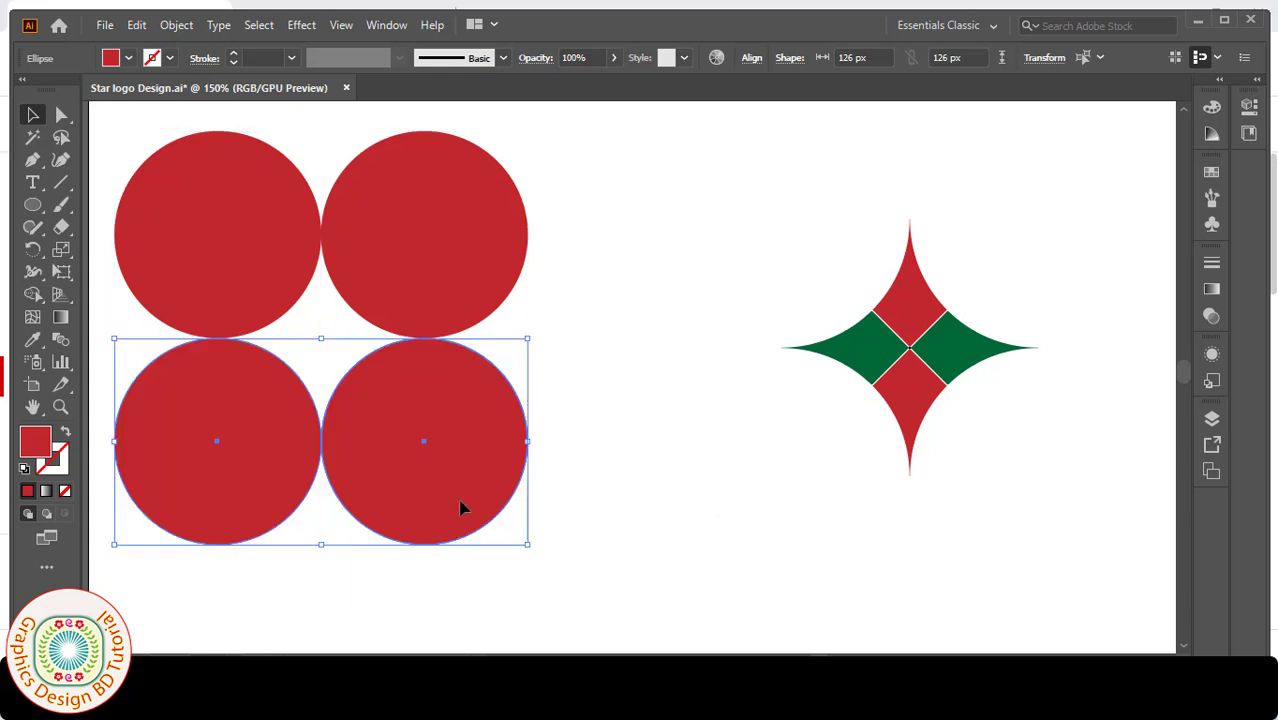
# Select all four circles and turn the star-shaped gap between them into a red shape with the Shape Builder
pyautogui.click(609, 397)
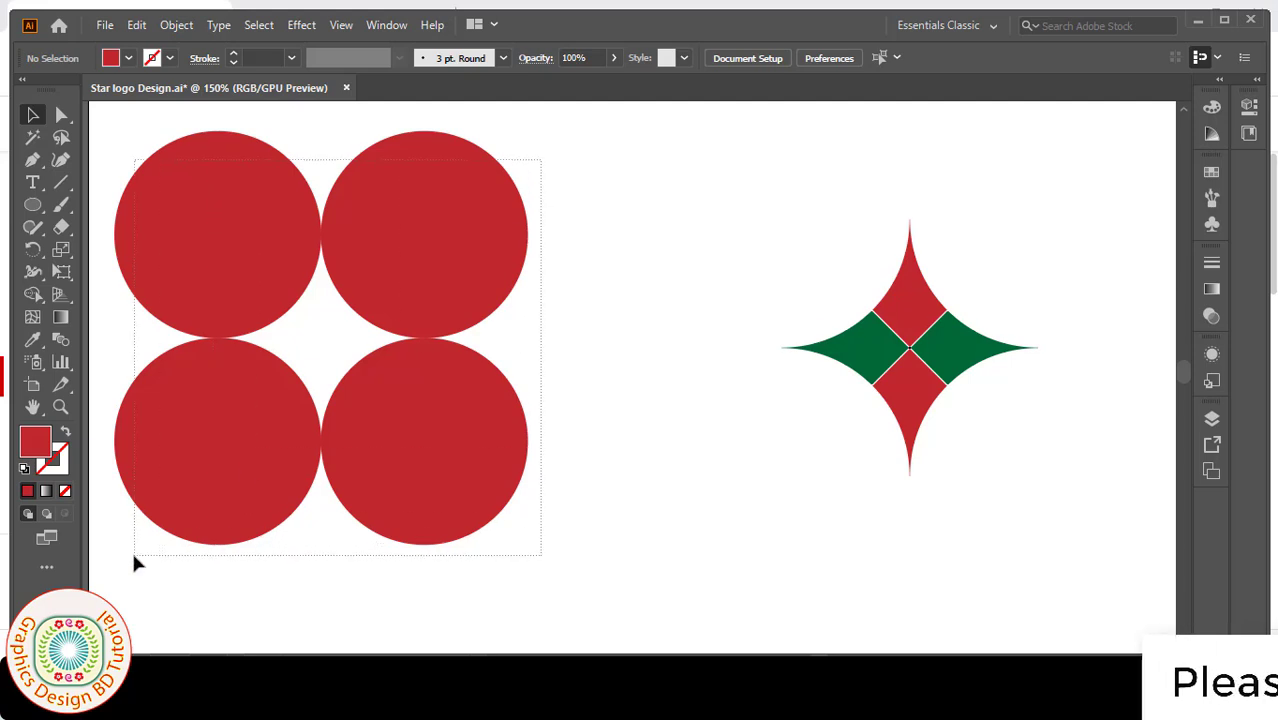
pyautogui.moveTo(135, 558); pyautogui.dragTo(136, 558)
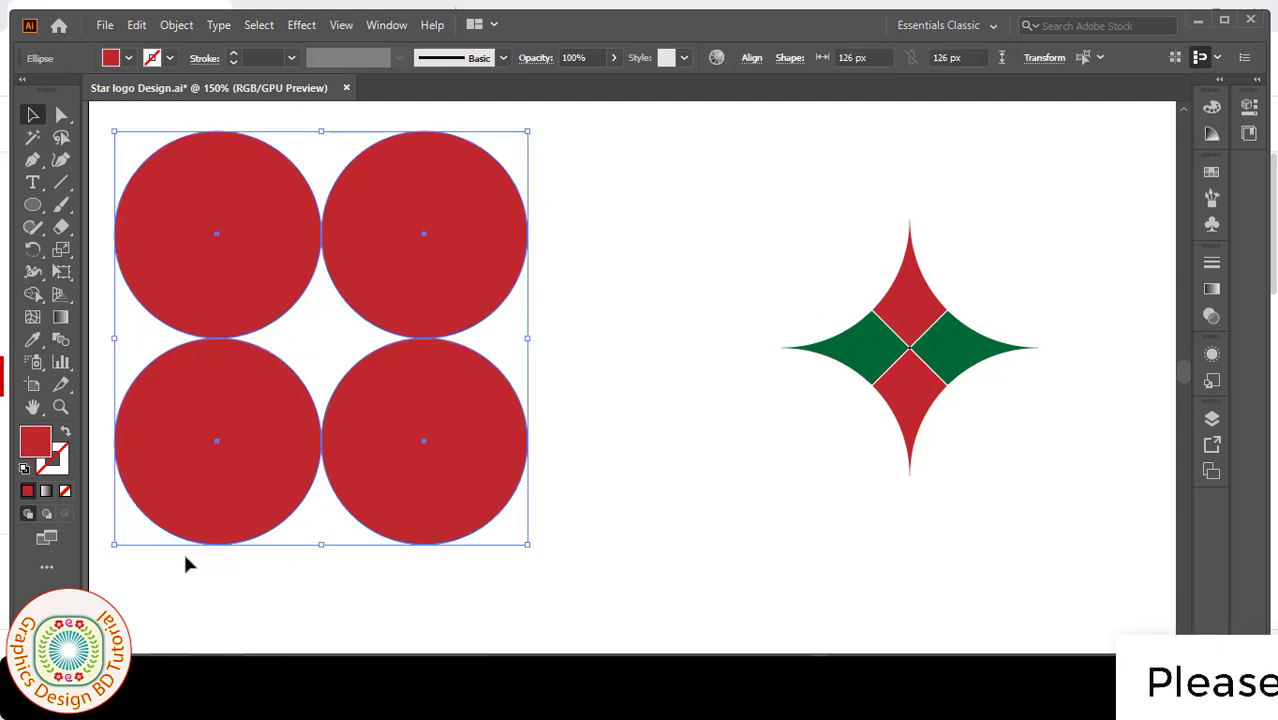
pyautogui.click(33, 294)
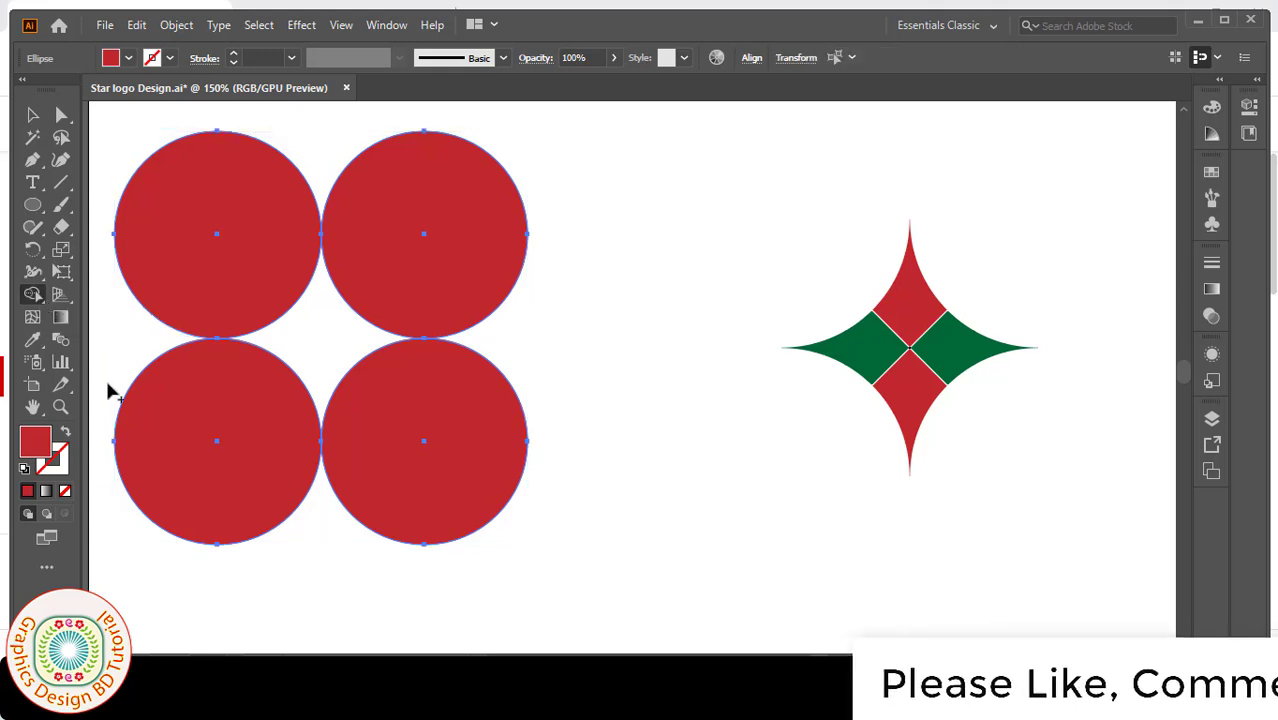
pyautogui.click(315, 347)
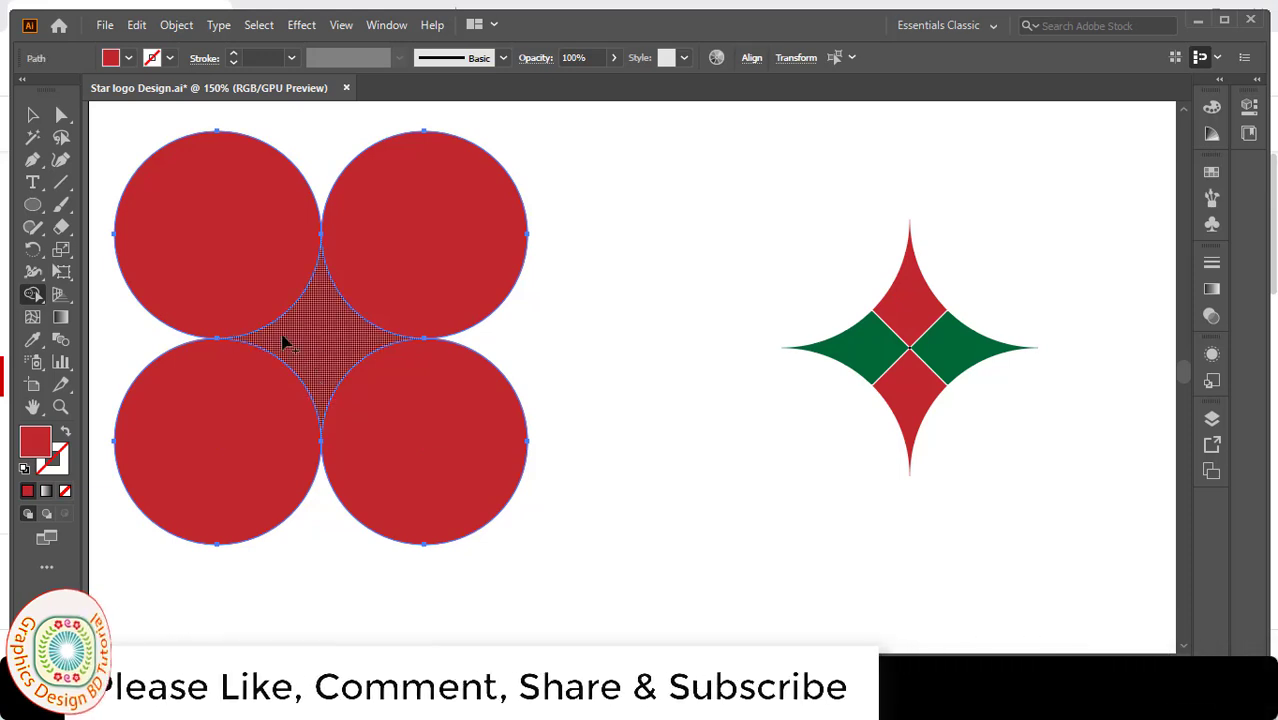
pyautogui.press('v')
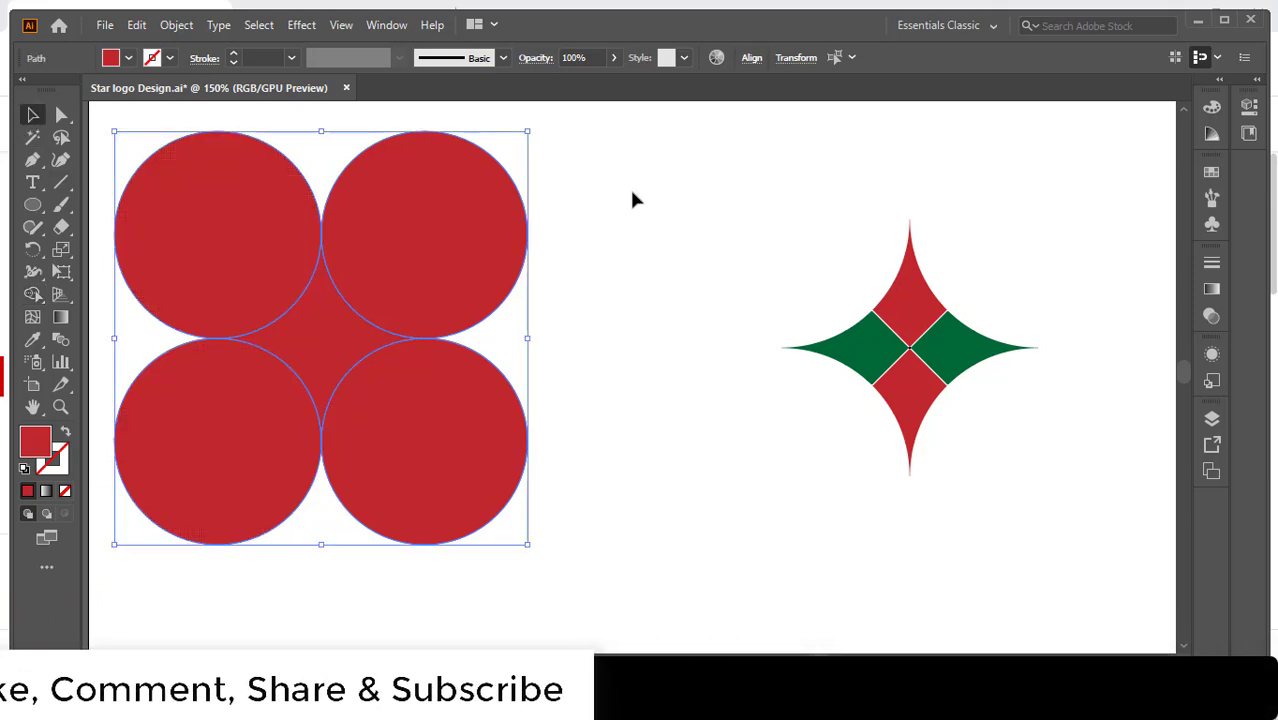
pyautogui.click(632, 200)
# Select the four circles around the star-shaped centre piece and delete them
pyautogui.click(229, 241)
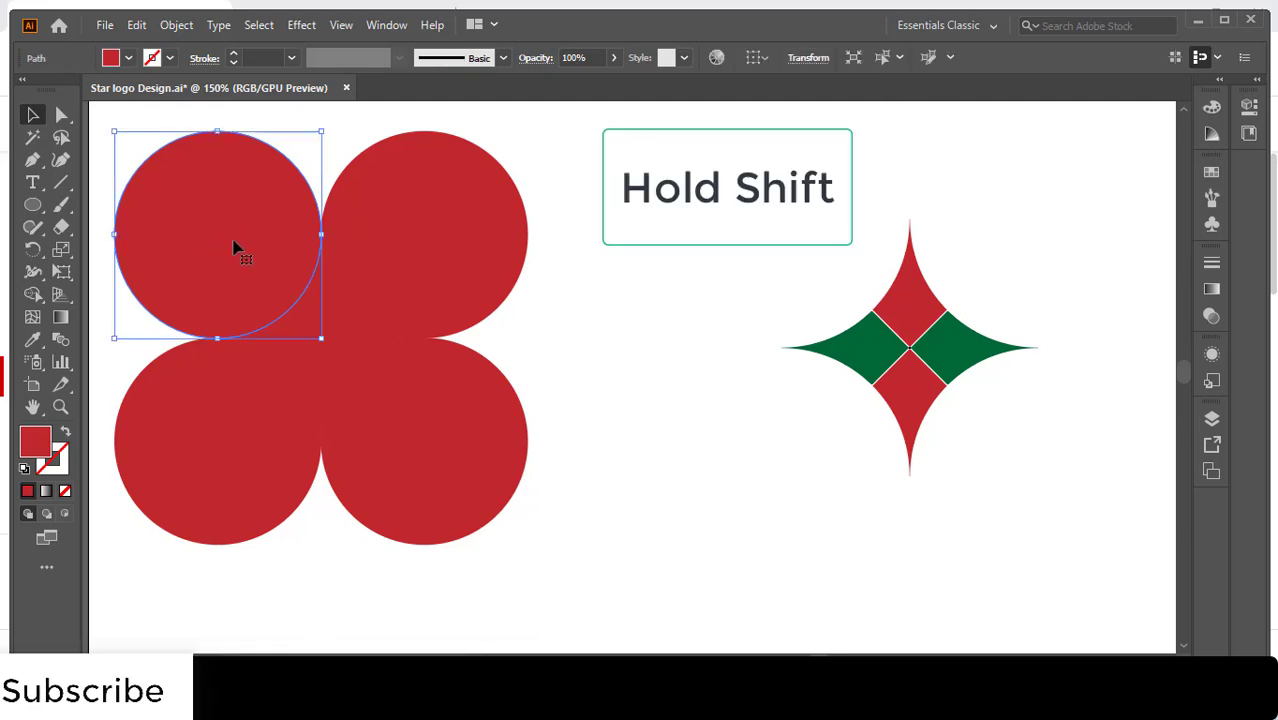
pyautogui.keyDown('shift'); pyautogui.click(485, 205); pyautogui.keyUp('shift')
pyautogui.keyDown('shift'); pyautogui.click(479, 479); pyautogui.keyUp('shift')
pyautogui.keyDown('shift'); pyautogui.click(222, 488); pyautogui.keyUp('shift')
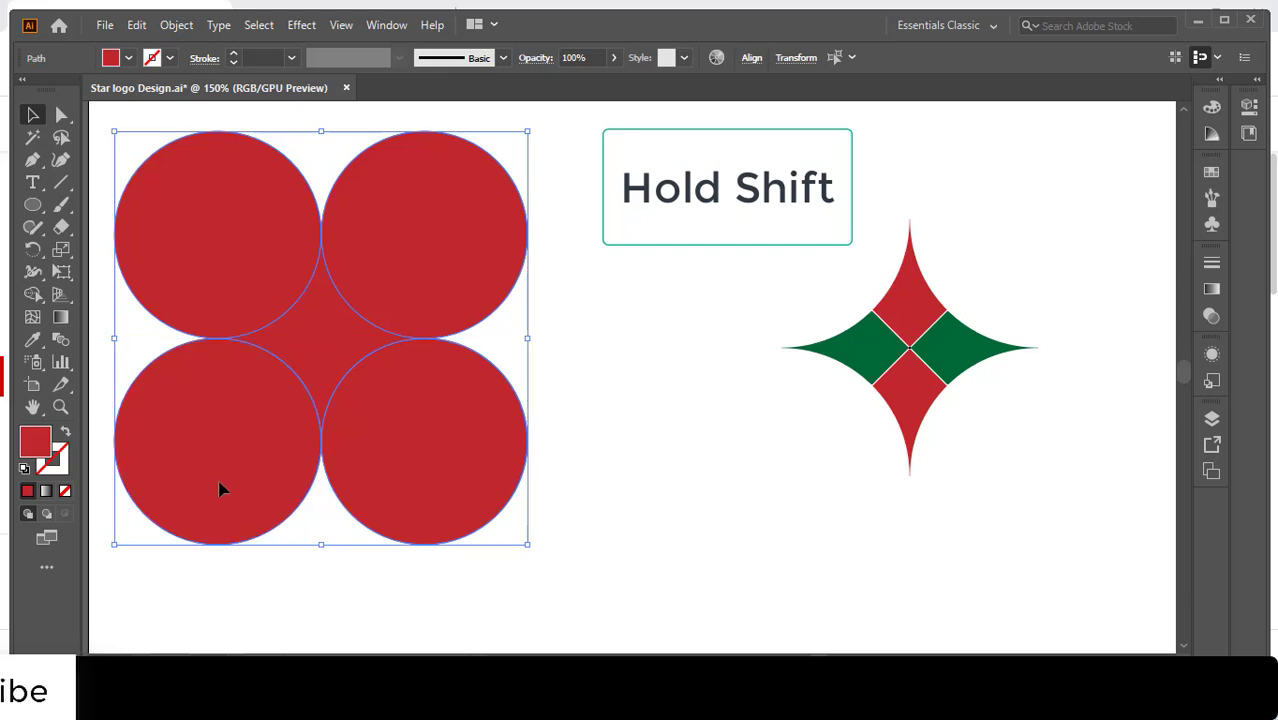
pyautogui.click(137, 25)
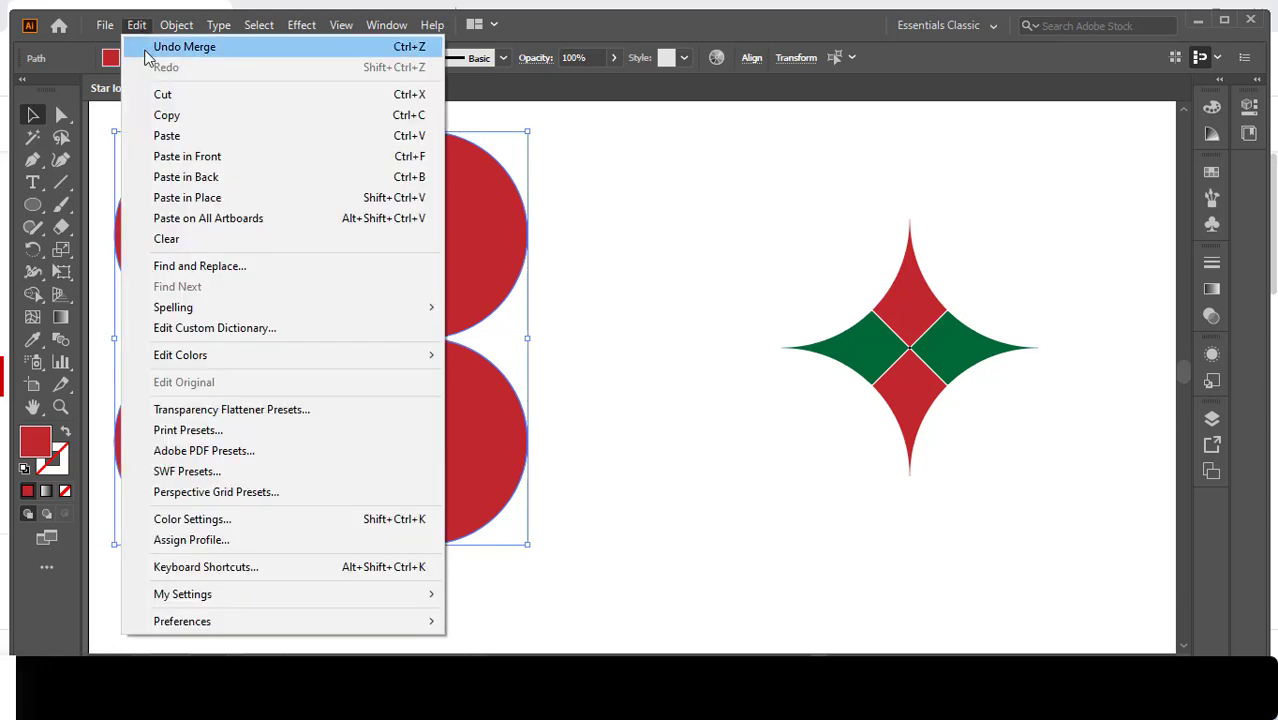
pyautogui.click(168, 240)
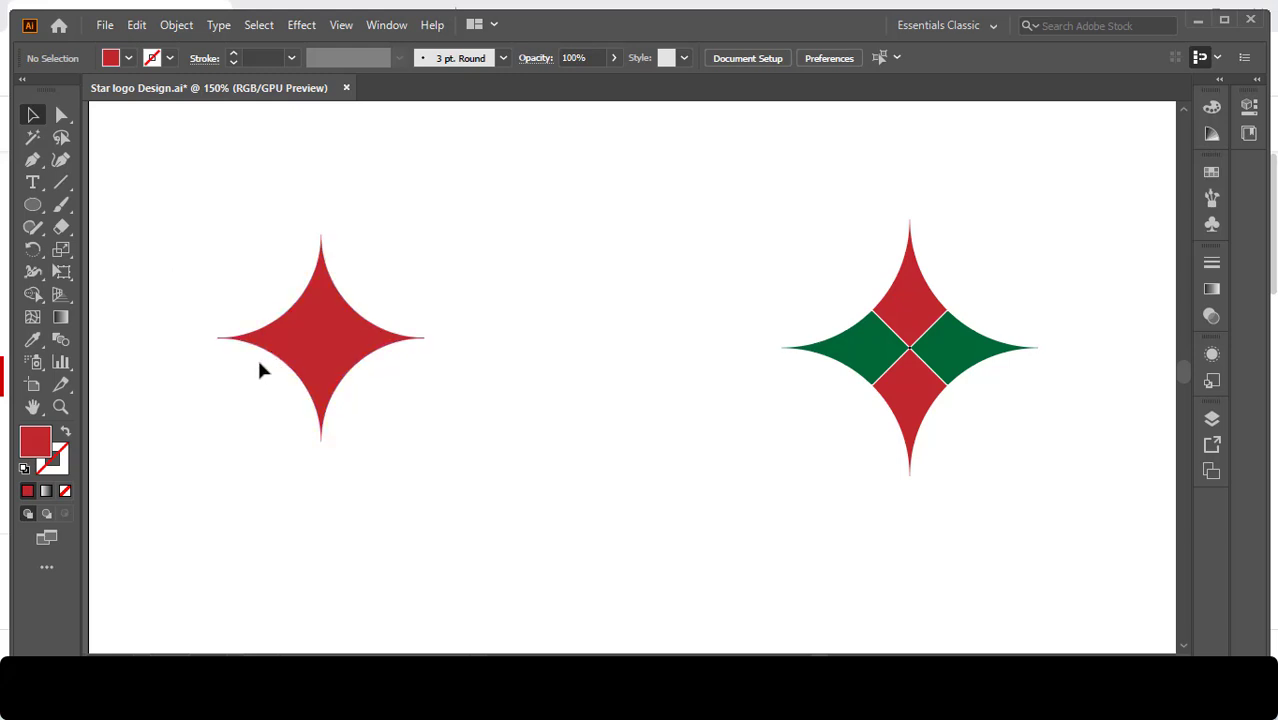
# Enlarge the plain red star proportionally from its centre
pyautogui.click(321, 365)
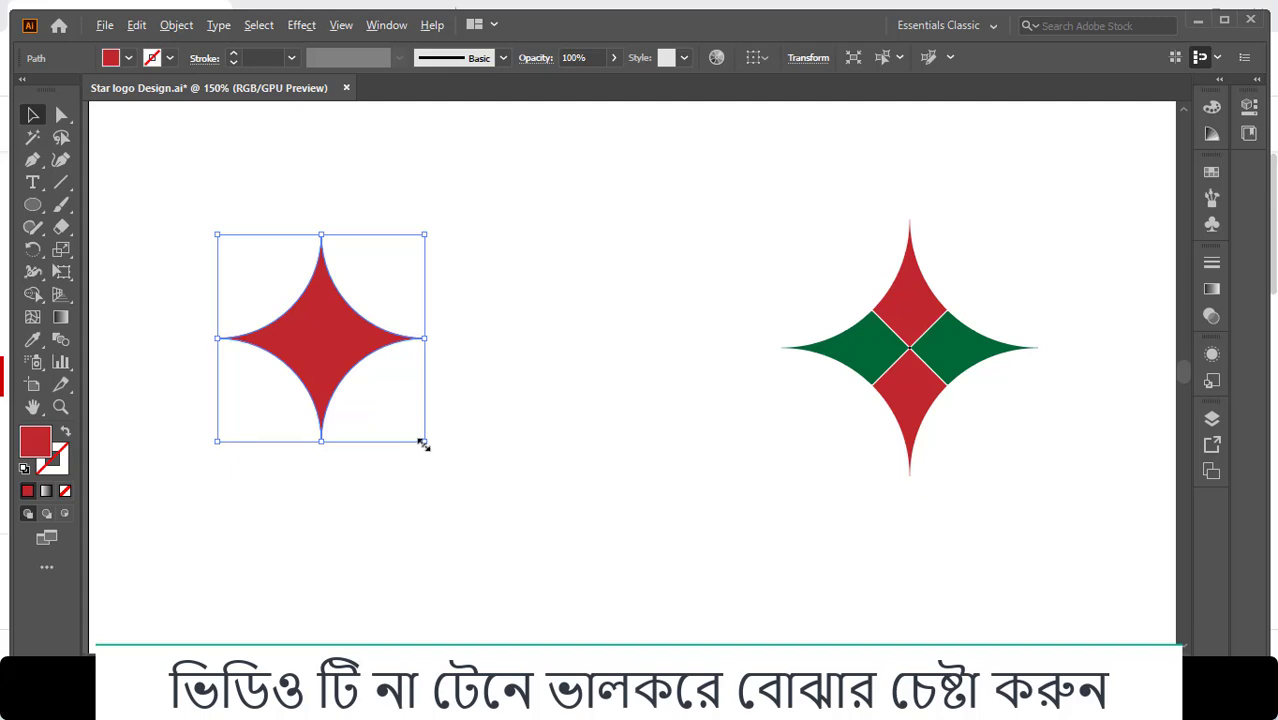
pyautogui.moveTo(424, 445); pyautogui.dragTo(504, 519)
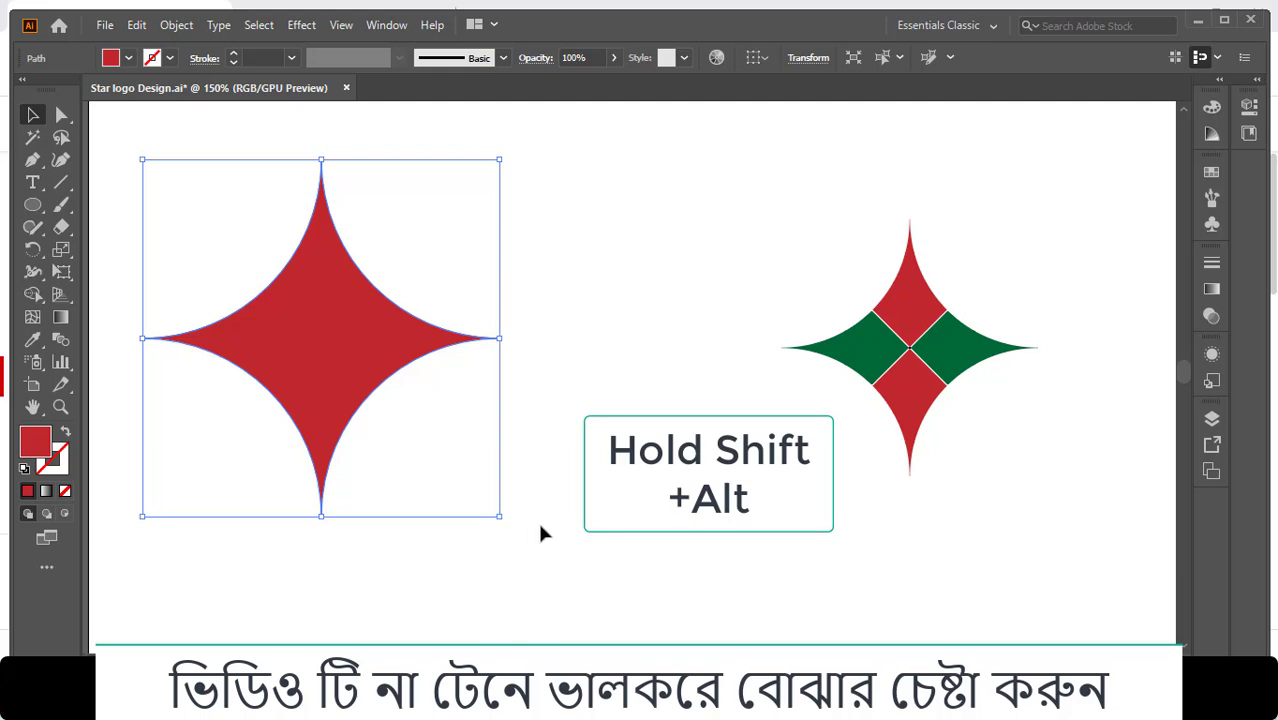
pyautogui.click(566, 521)
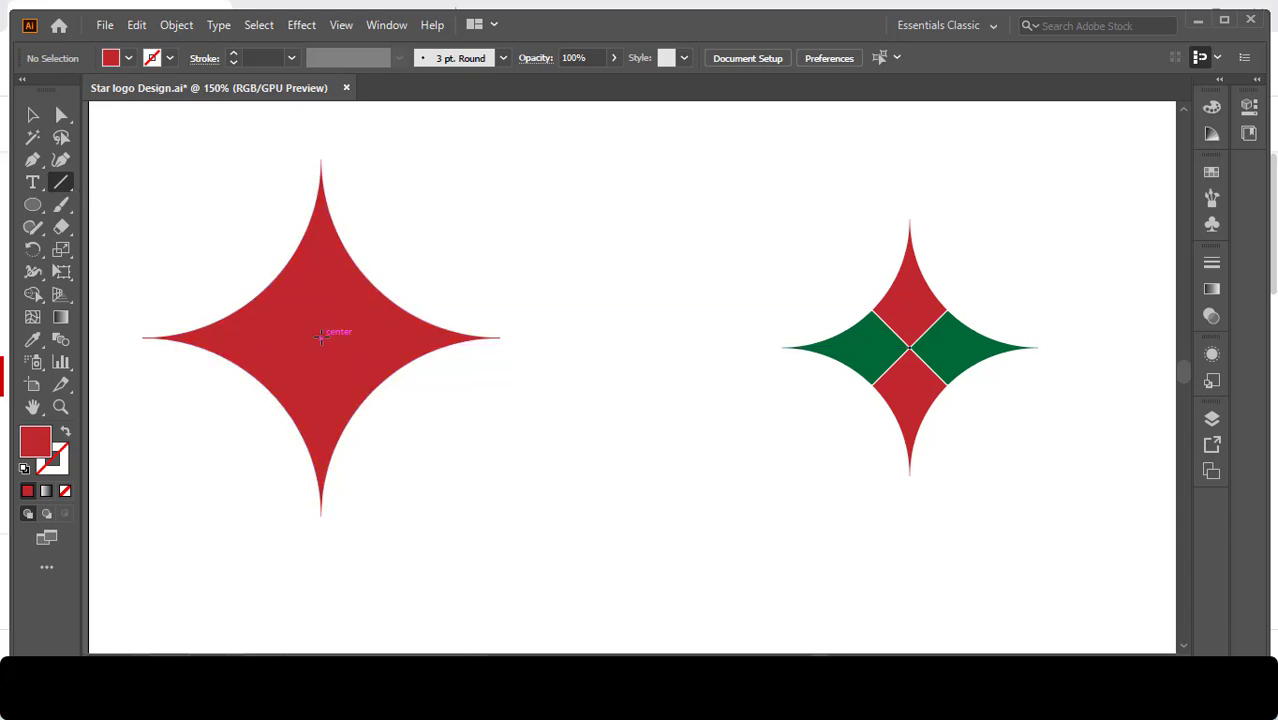
# Draw two crossing diagonal lines through the red star's centre, the first about 119 px long at 135°, with 1 pt cyan strokes
pyautogui.moveTo(320, 337); pyautogui.dragTo(251, 266)
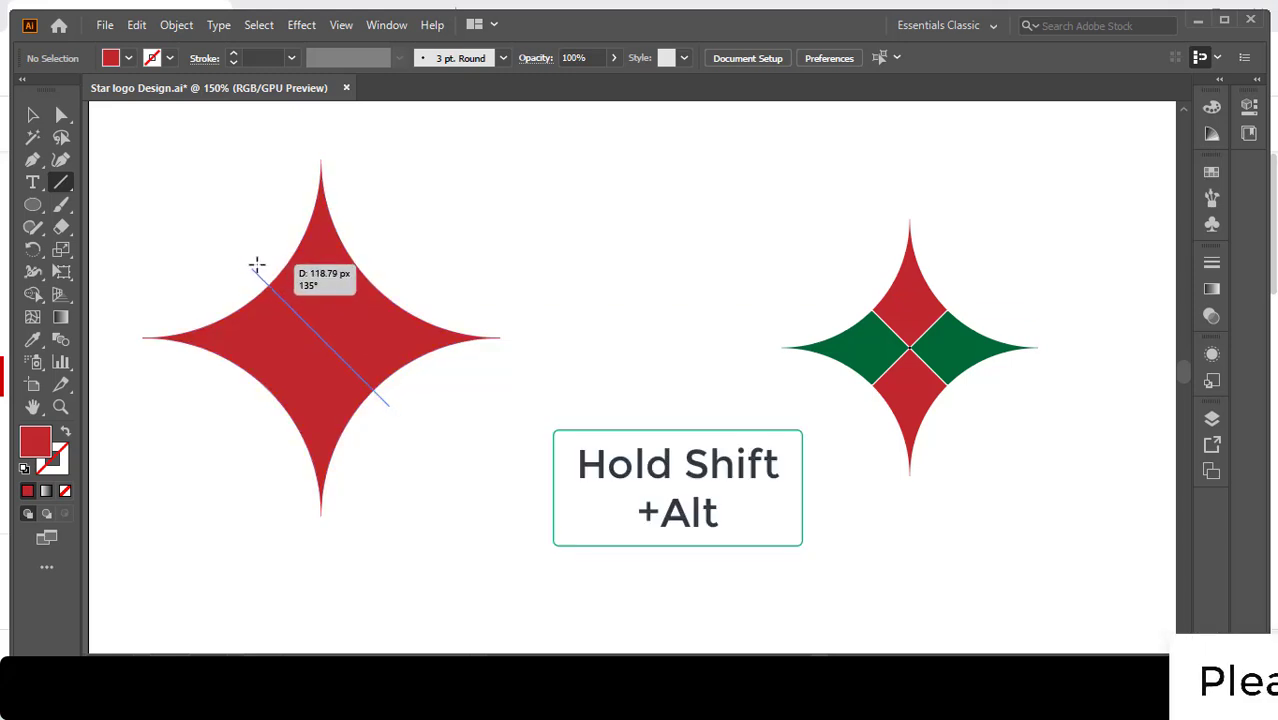
pyautogui.moveTo(256, 265); pyautogui.dragTo(257, 265)
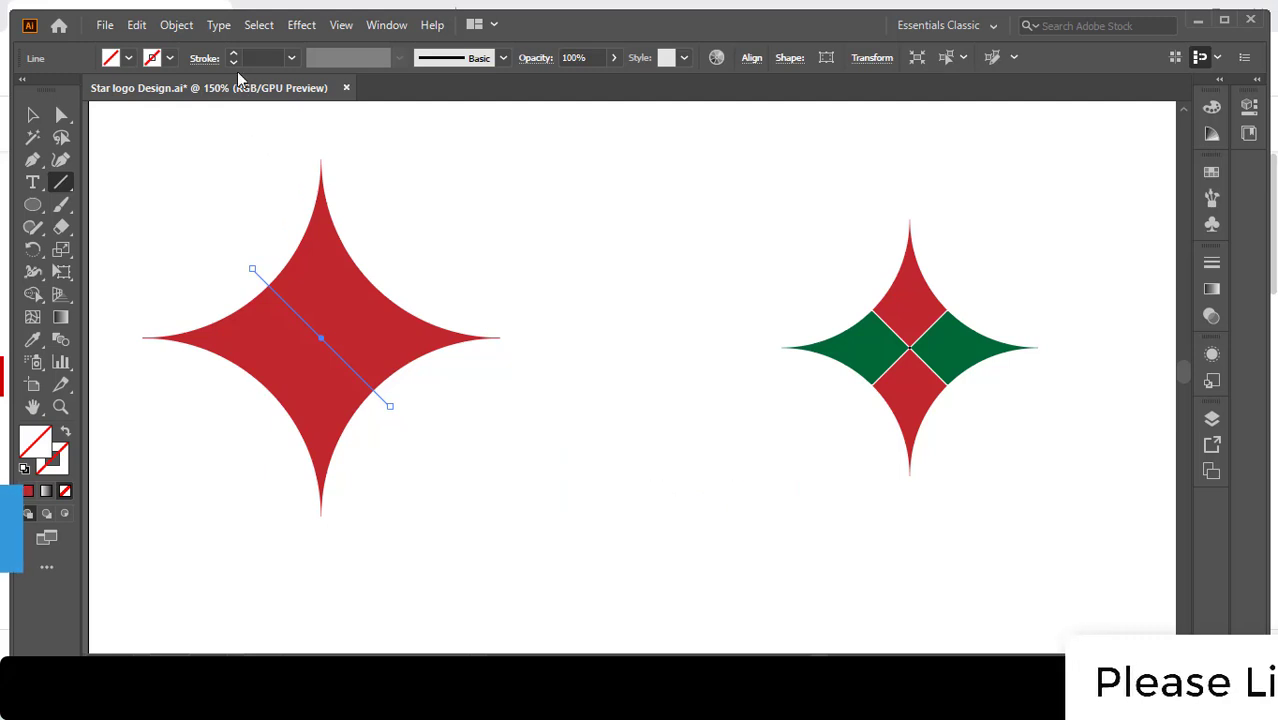
pyautogui.click(291, 57)
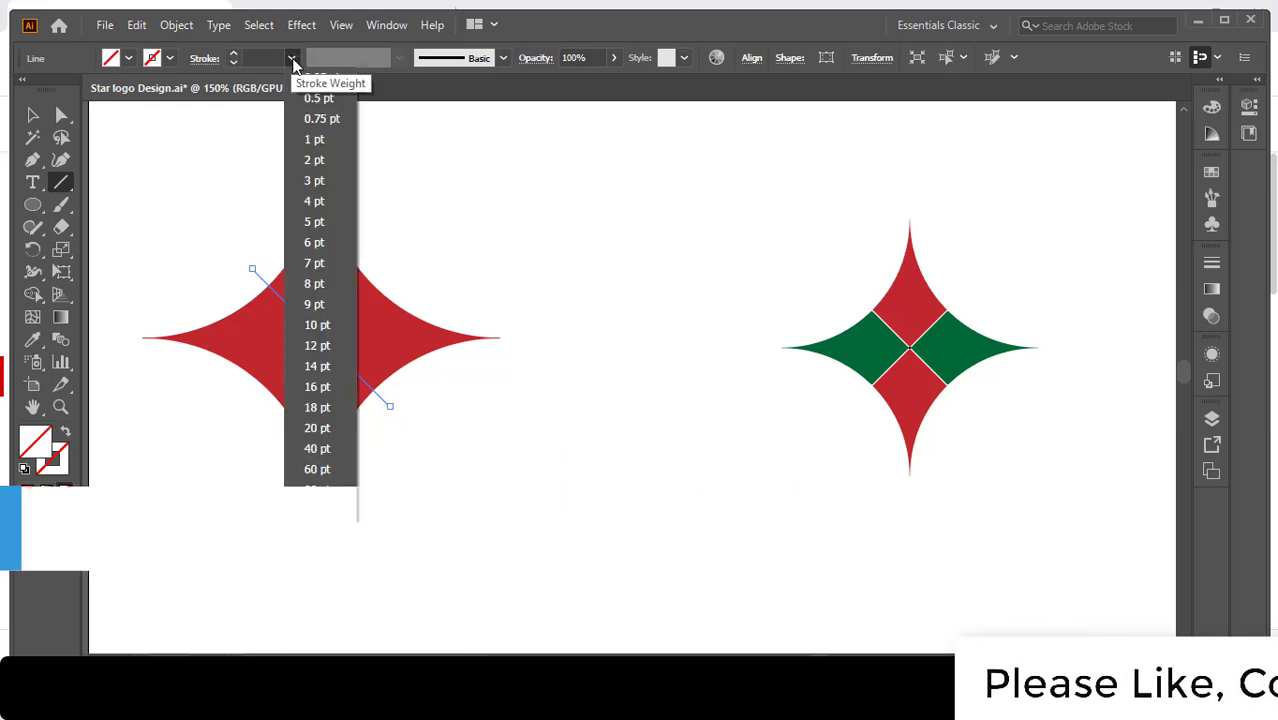
pyautogui.click(322, 148)
pyautogui.press('v')
pyautogui.click(213, 203)
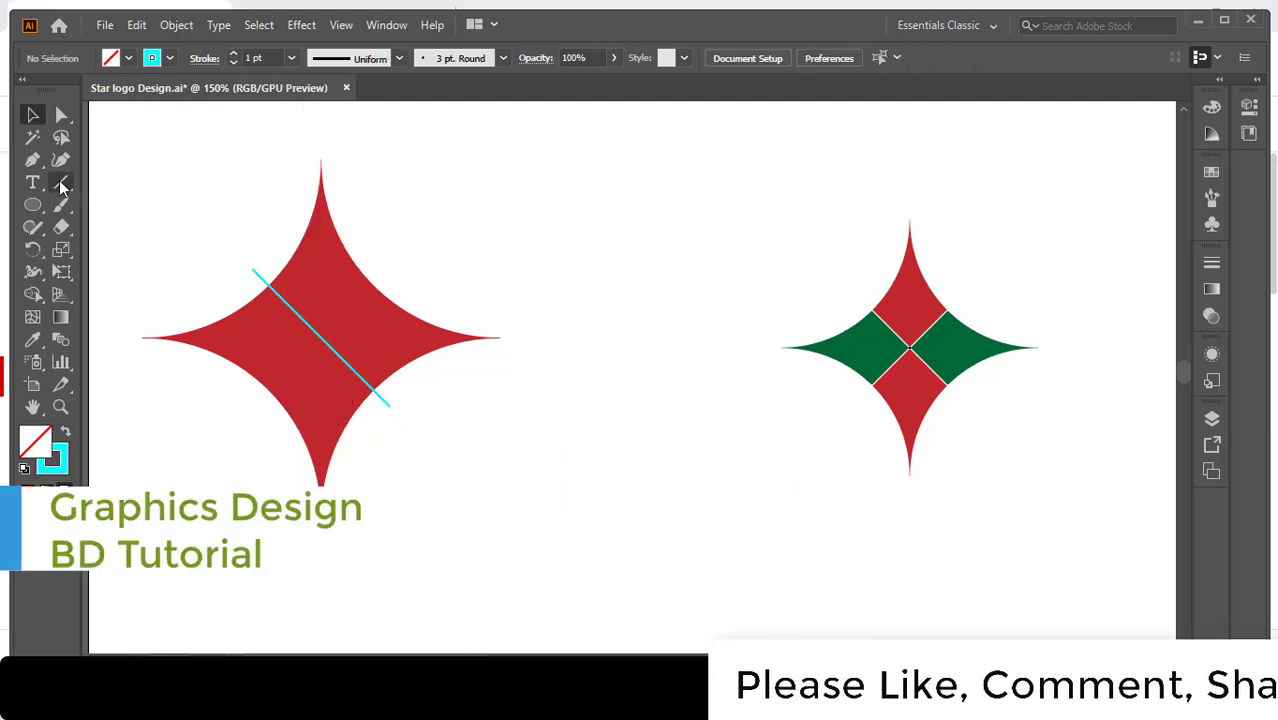
pyautogui.click(61, 184)
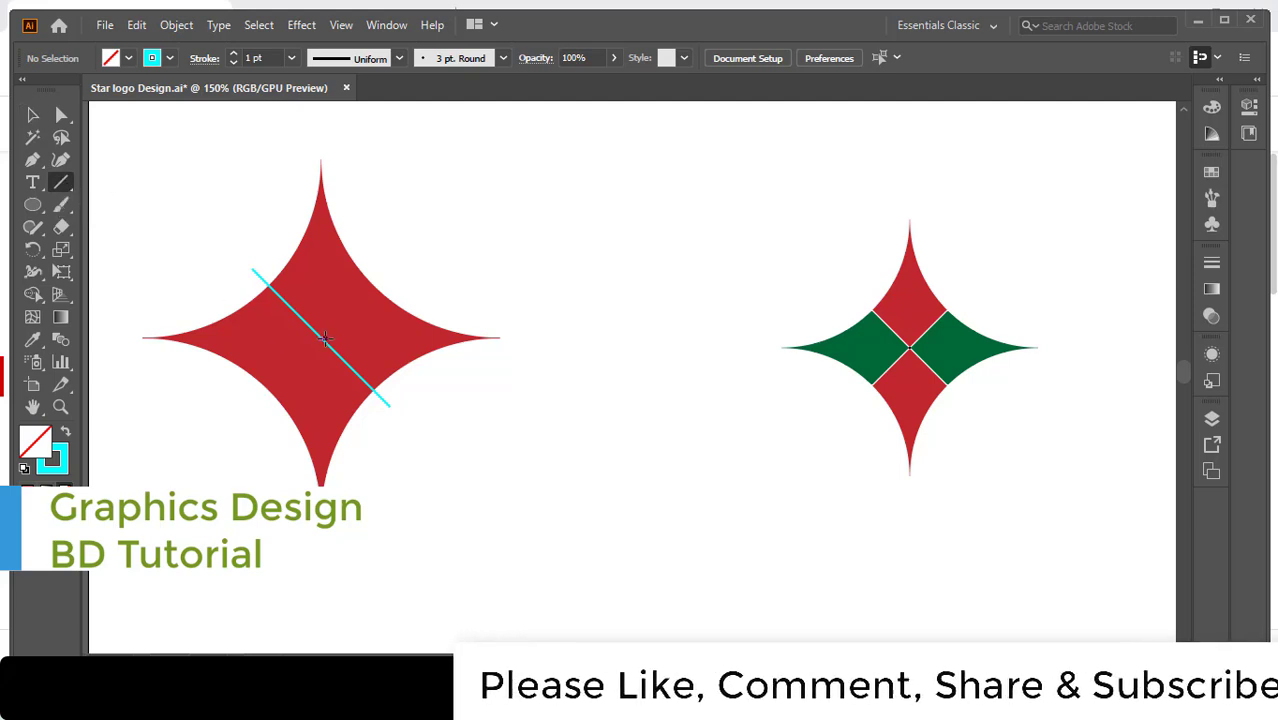
pyautogui.moveTo(324, 338); pyautogui.dragTo(399, 281)
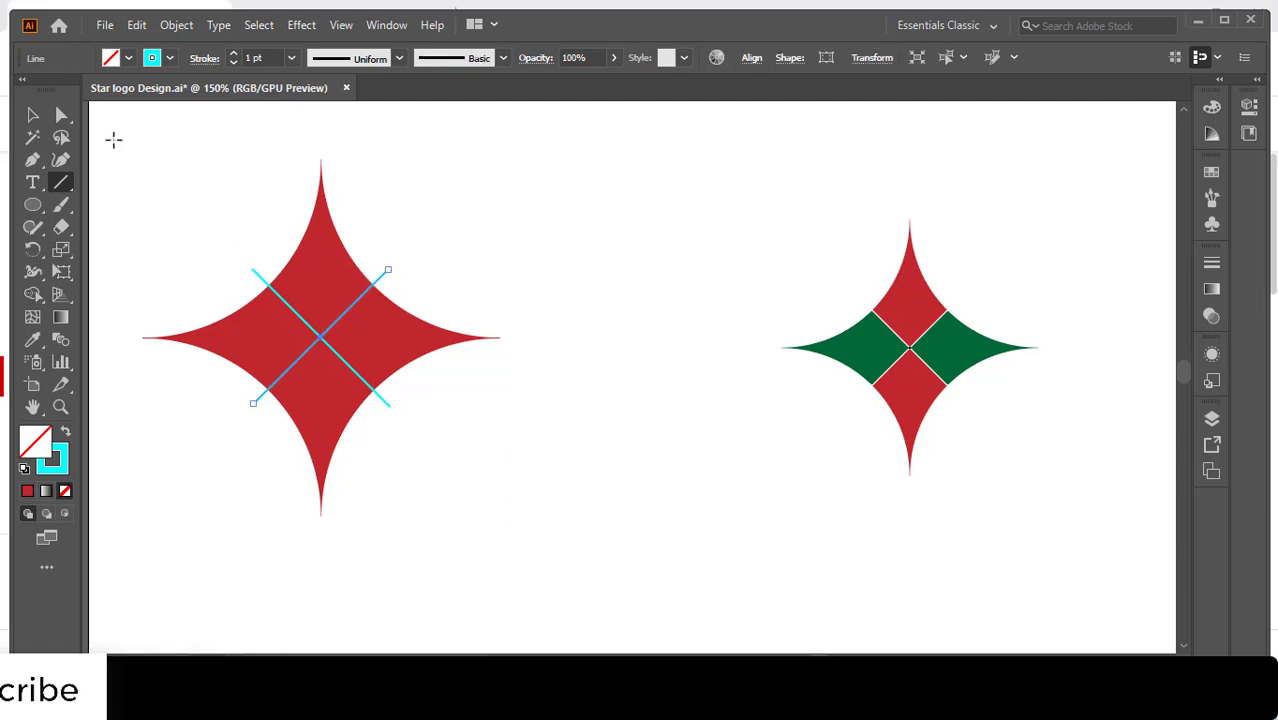
# Select the red star with both diagonal lines and expand their fill and stroke
pyautogui.moveTo(211, 196); pyautogui.dragTo(484, 483)
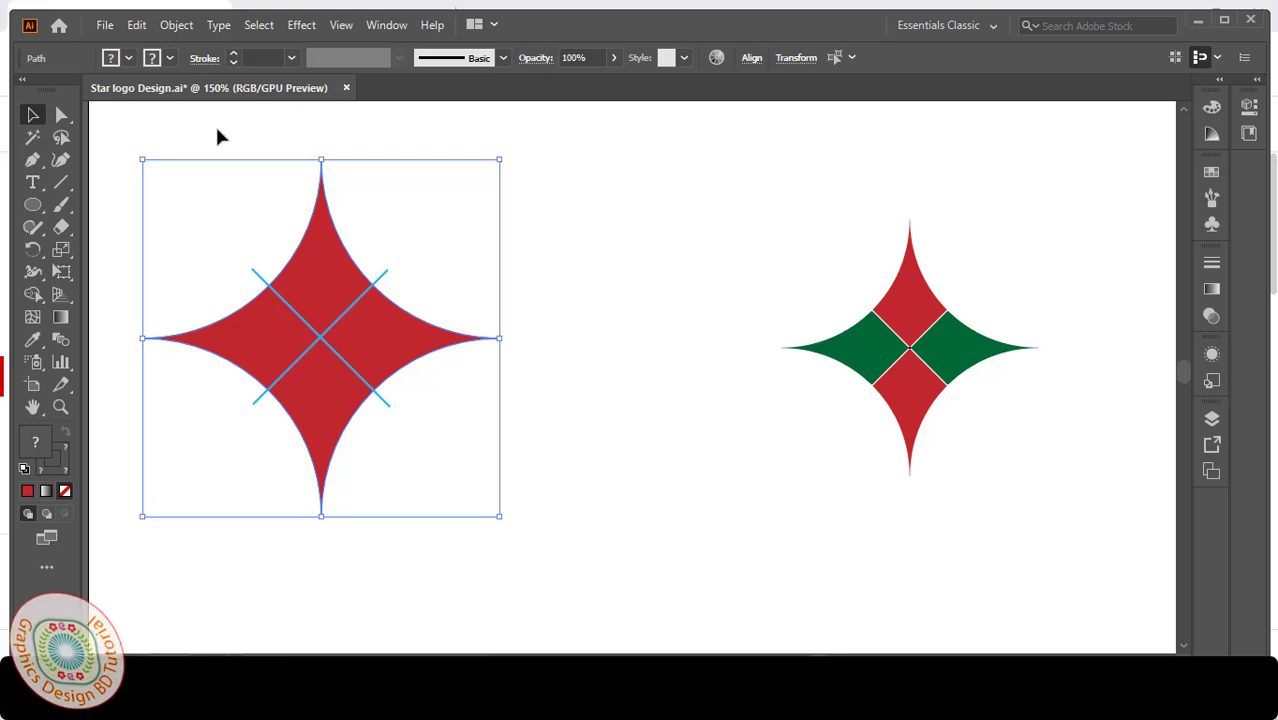
pyautogui.click(176, 25)
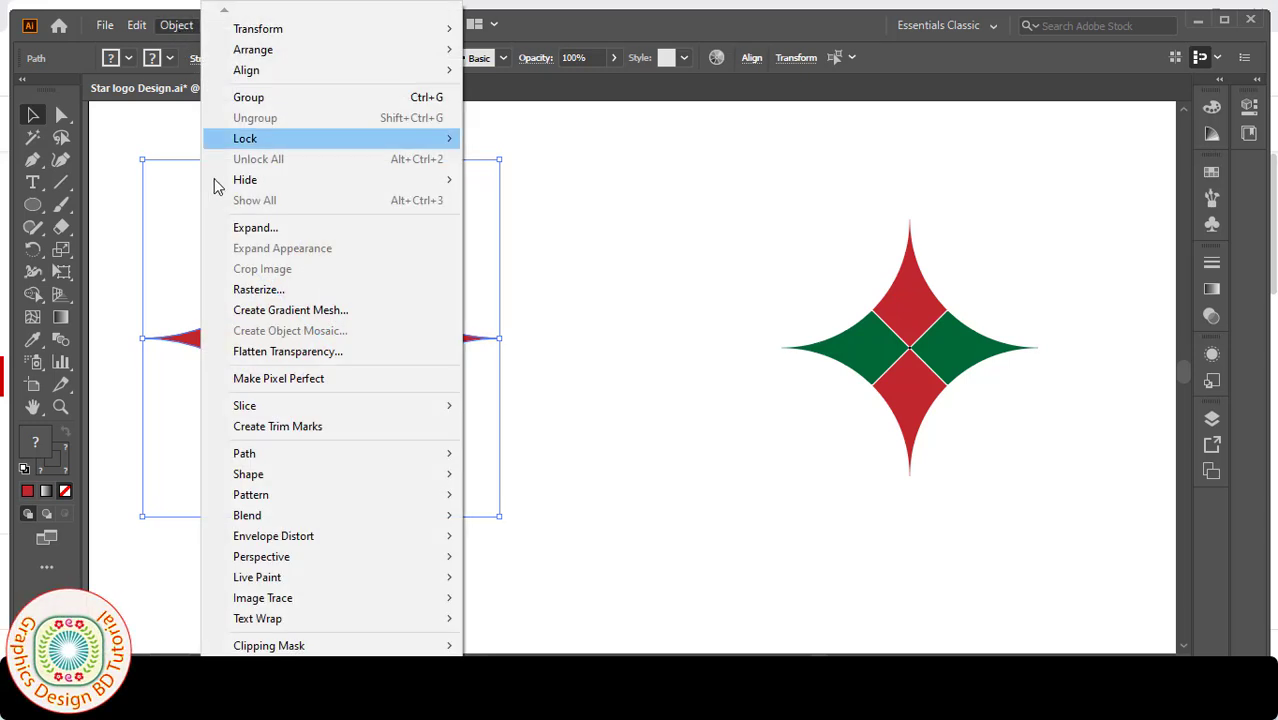
pyautogui.click(250, 230)
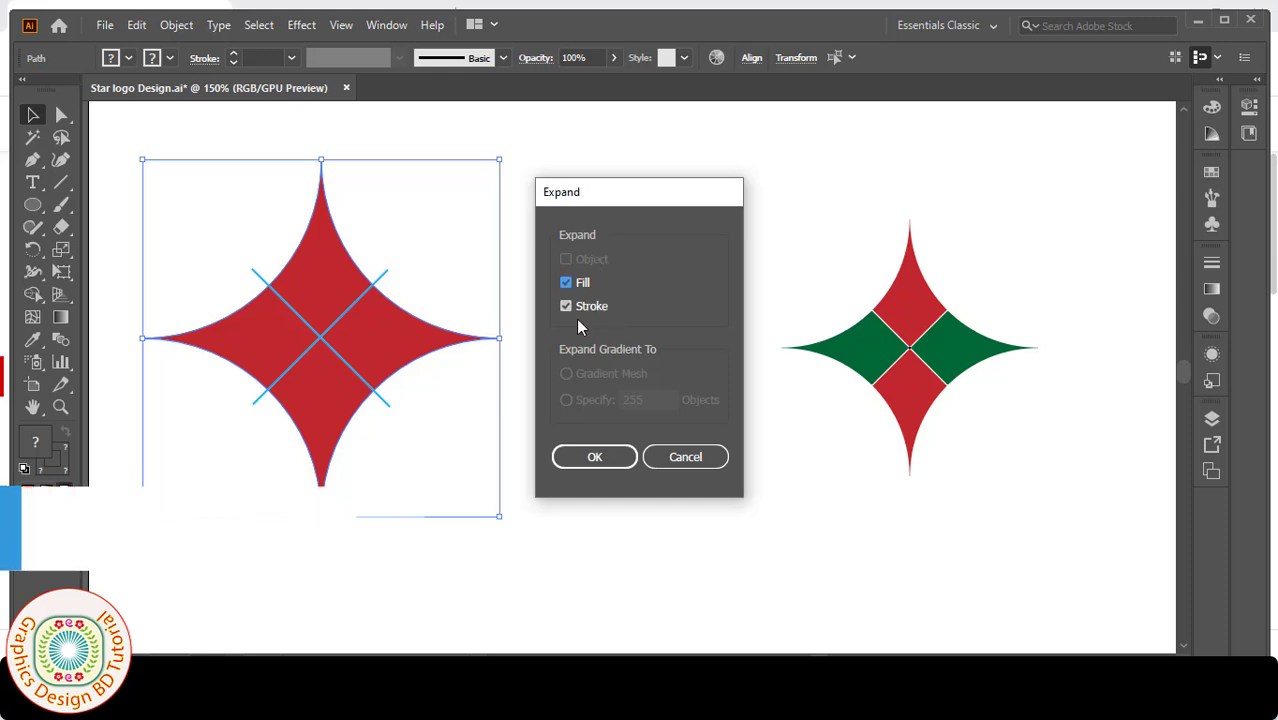
pyautogui.click(621, 462)
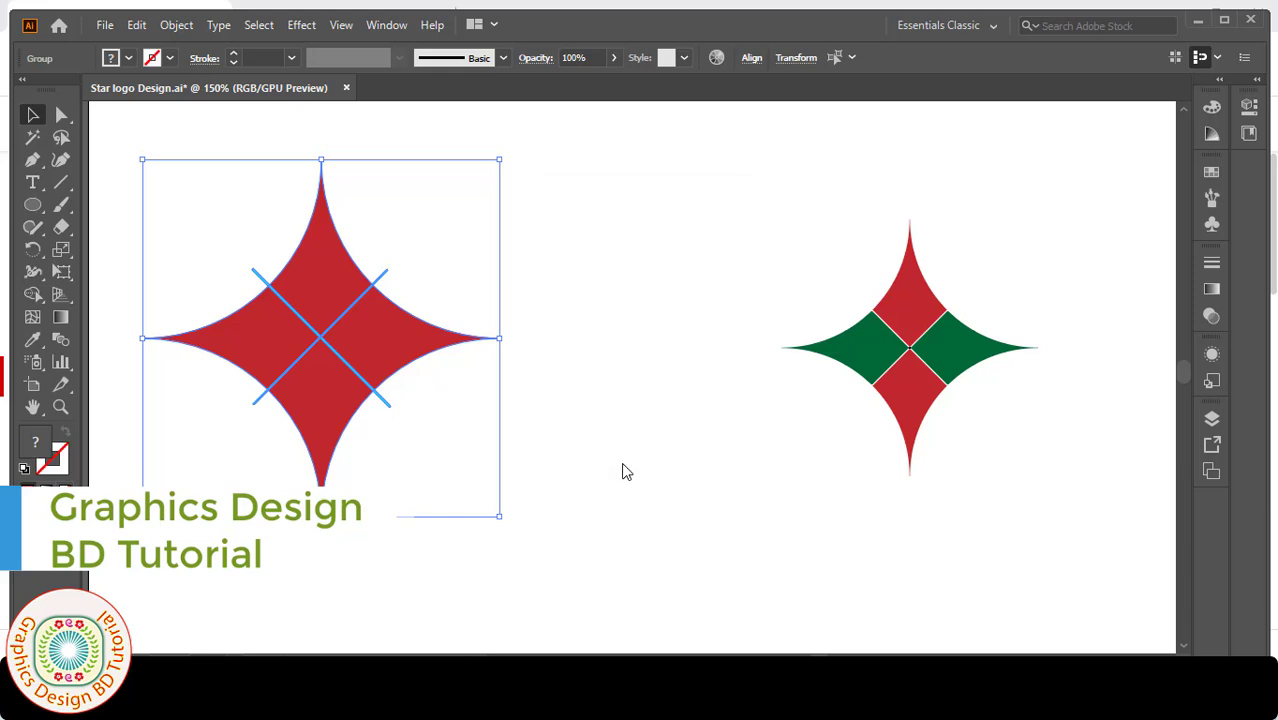
# Trim off the four diagonal line ends that stick out beyond the star's edges with the Shape Builder tool
pyautogui.click(33, 296)
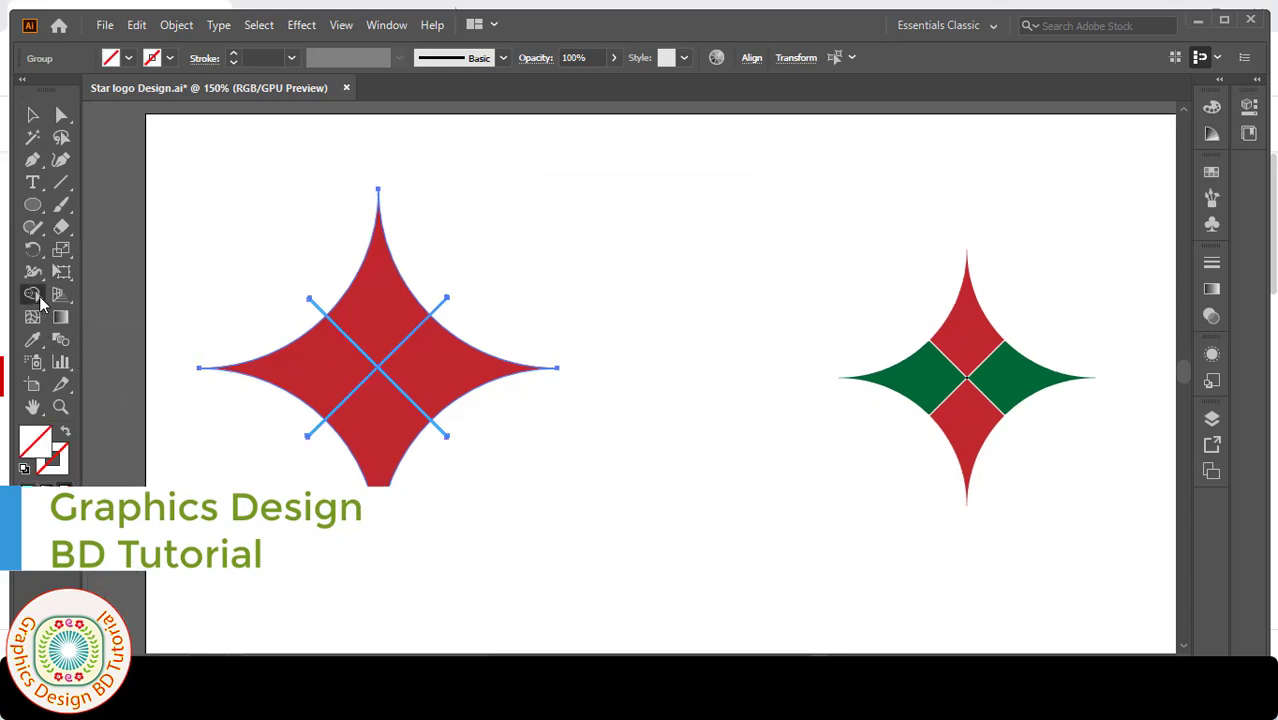
pyautogui.keyDown('ctrl'); pyautogui.click(480, 405); pyautogui.keyUp('ctrl')
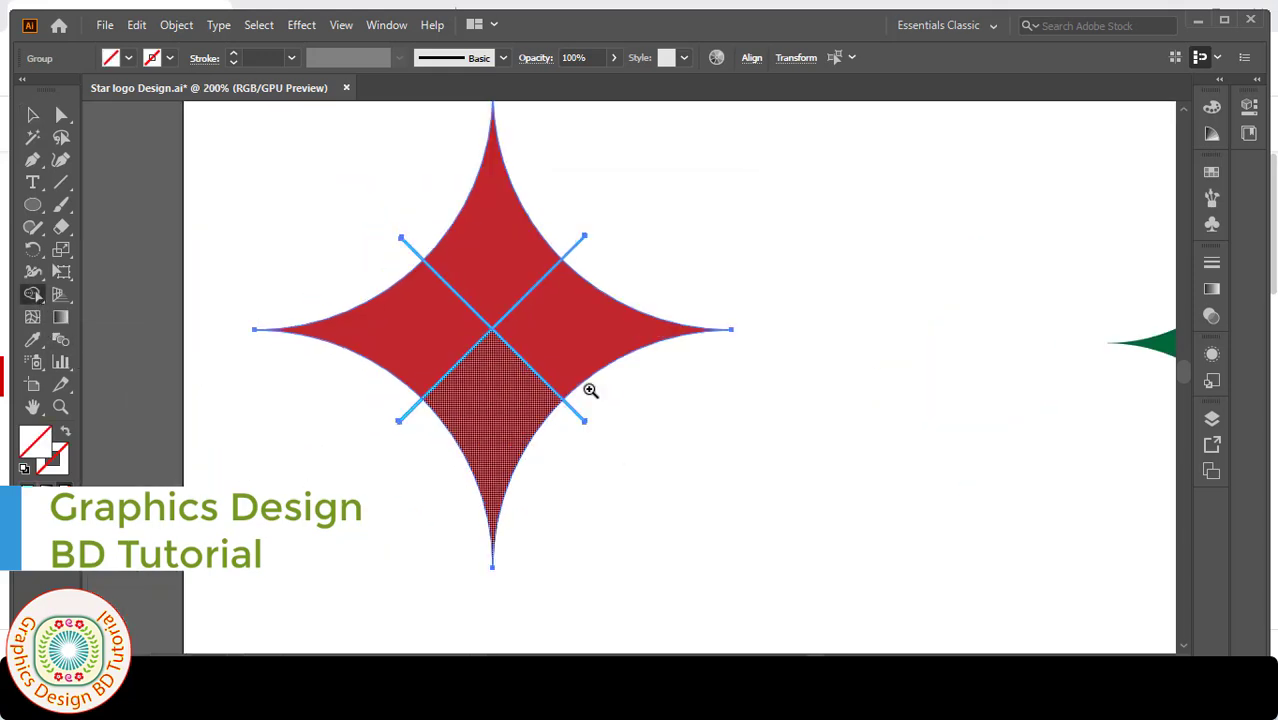
pyautogui.keyDown('ctrl'); pyautogui.click(592, 388); pyautogui.keyUp('ctrl')
pyautogui.moveTo(621, 342); pyautogui.dragTo(568, 481)
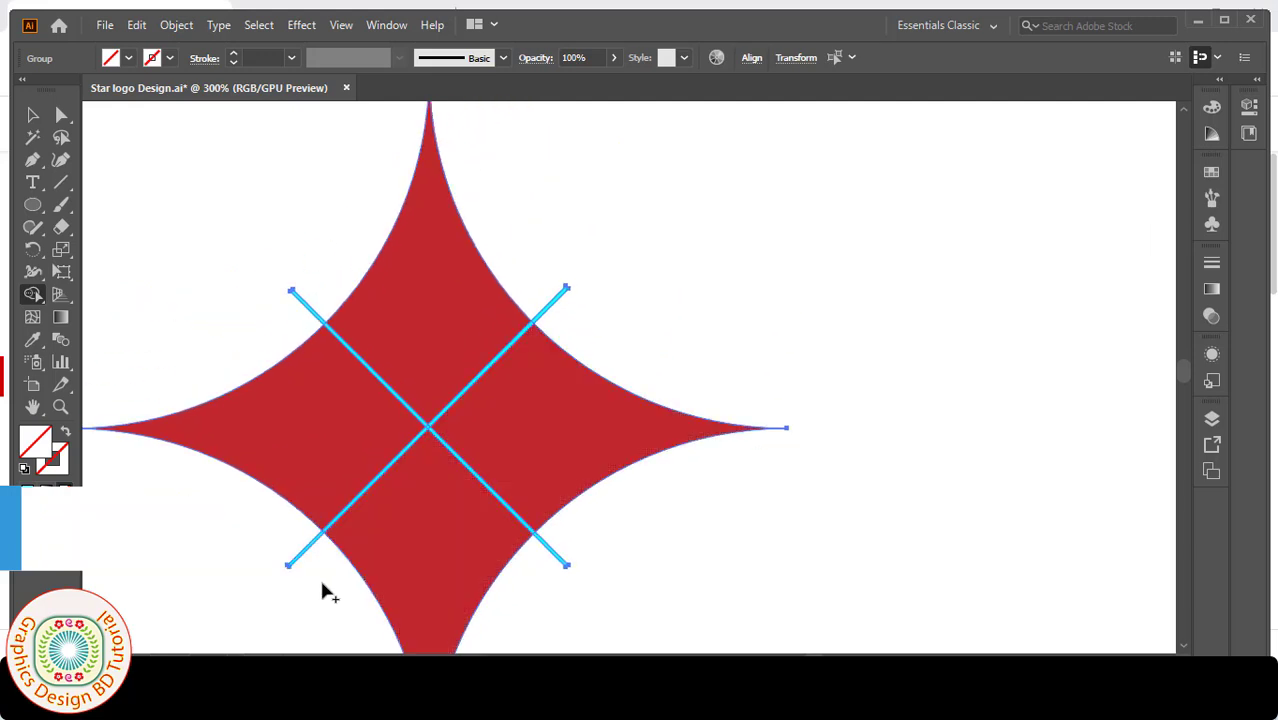
pyautogui.press('alt')
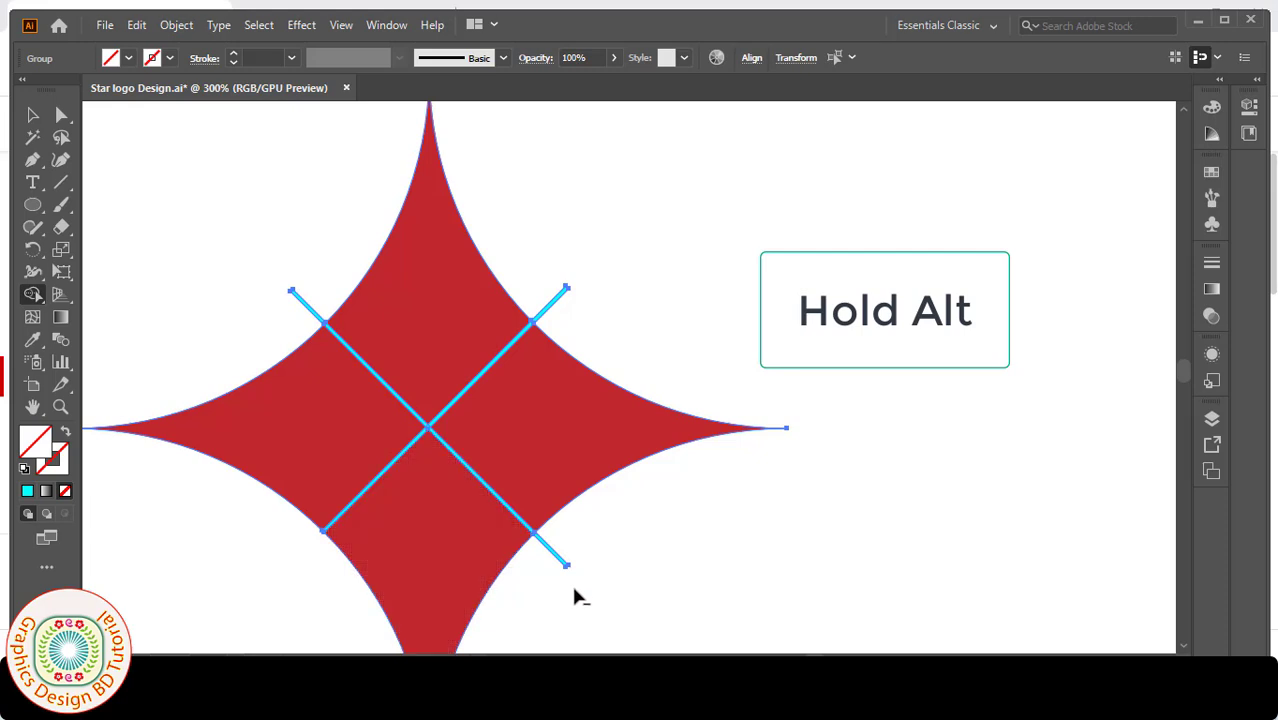
pyautogui.keyDown('alt'); pyautogui.click(549, 561); pyautogui.keyUp('alt')
pyautogui.keyDown('alt'); pyautogui.click(537, 292); pyautogui.keyUp('alt')
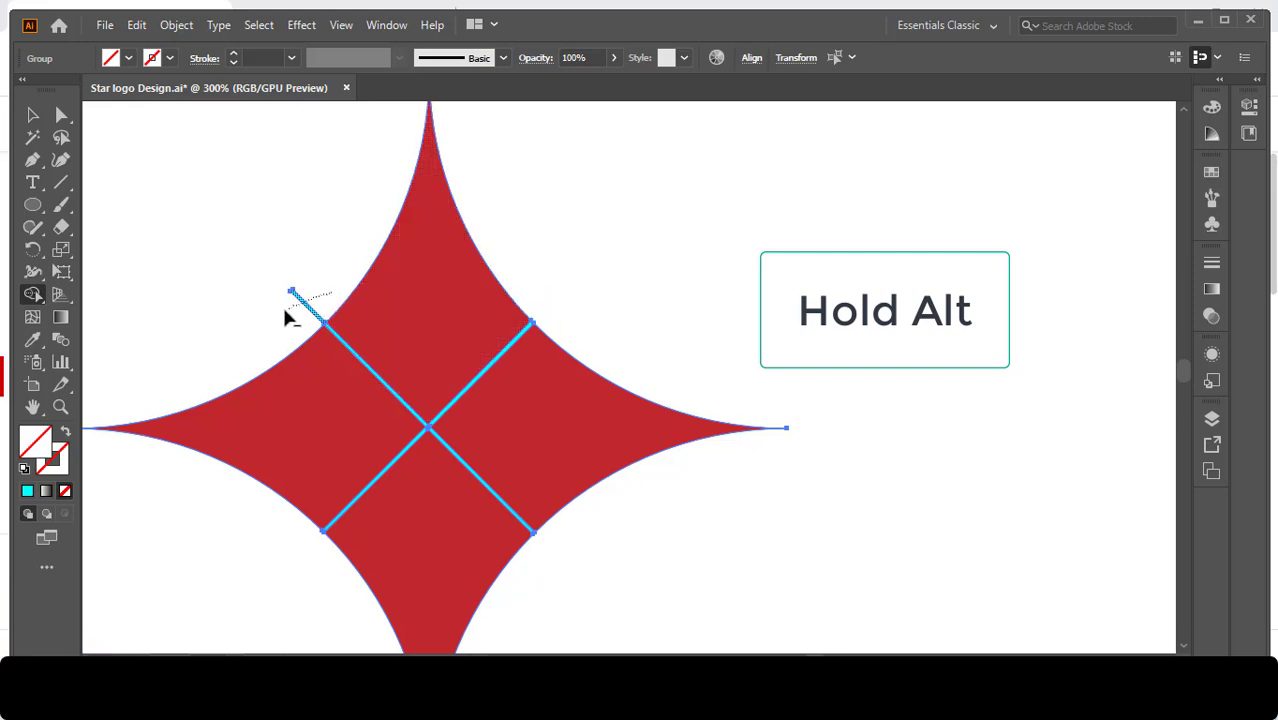
pyautogui.moveTo(284, 311); pyautogui.dragTo(277, 317)
# Remove the four cyan line segments inside the star with Shape Builder, keeping the tiny square at their crossing
pyautogui.scroll(1, 499, 351)
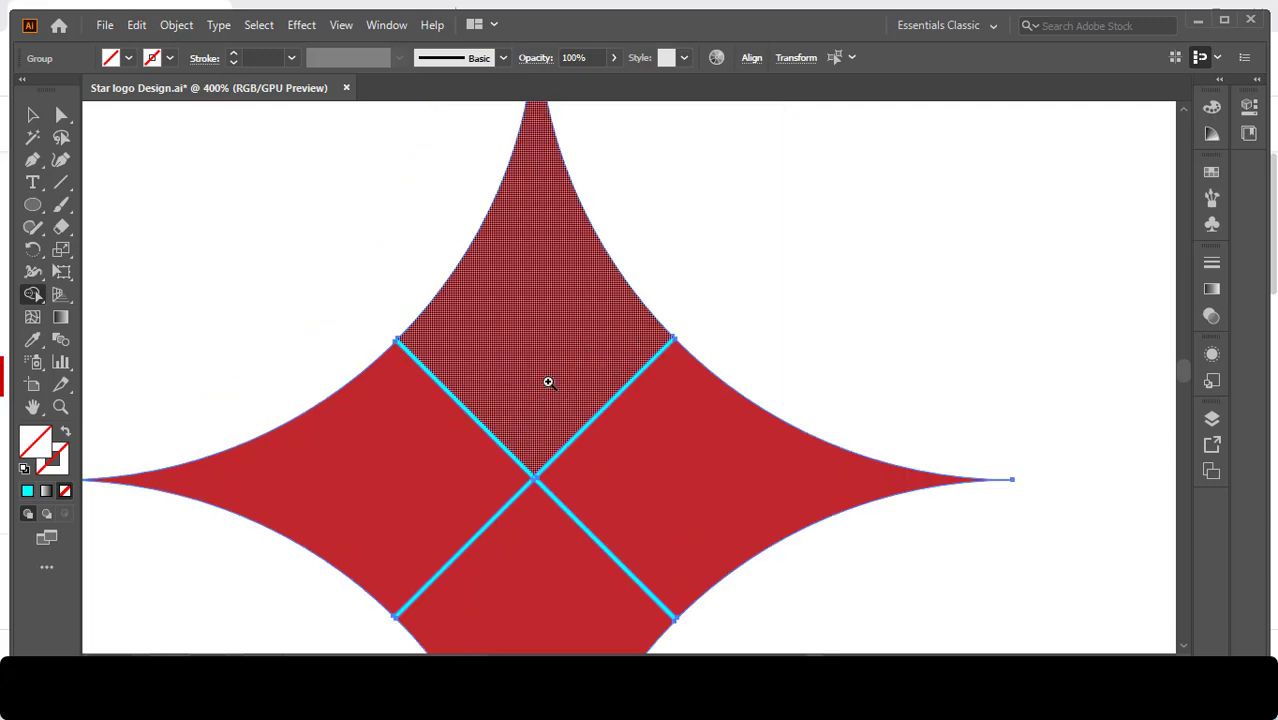
pyautogui.keyDown('ctrl'); pyautogui.click(548, 382); pyautogui.keyUp('ctrl')
pyautogui.moveTo(690, 498); pyautogui.dragTo(629, 365)
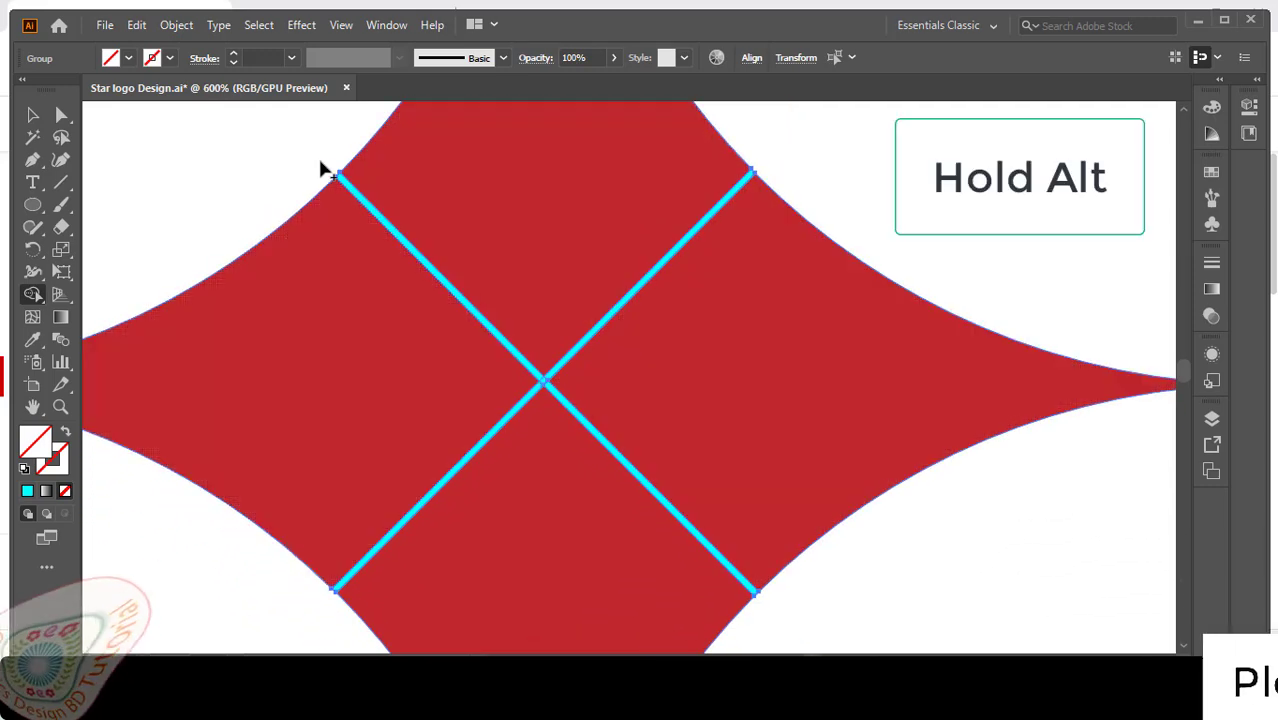
pyautogui.moveTo(328, 161); pyautogui.dragTo(344, 182)
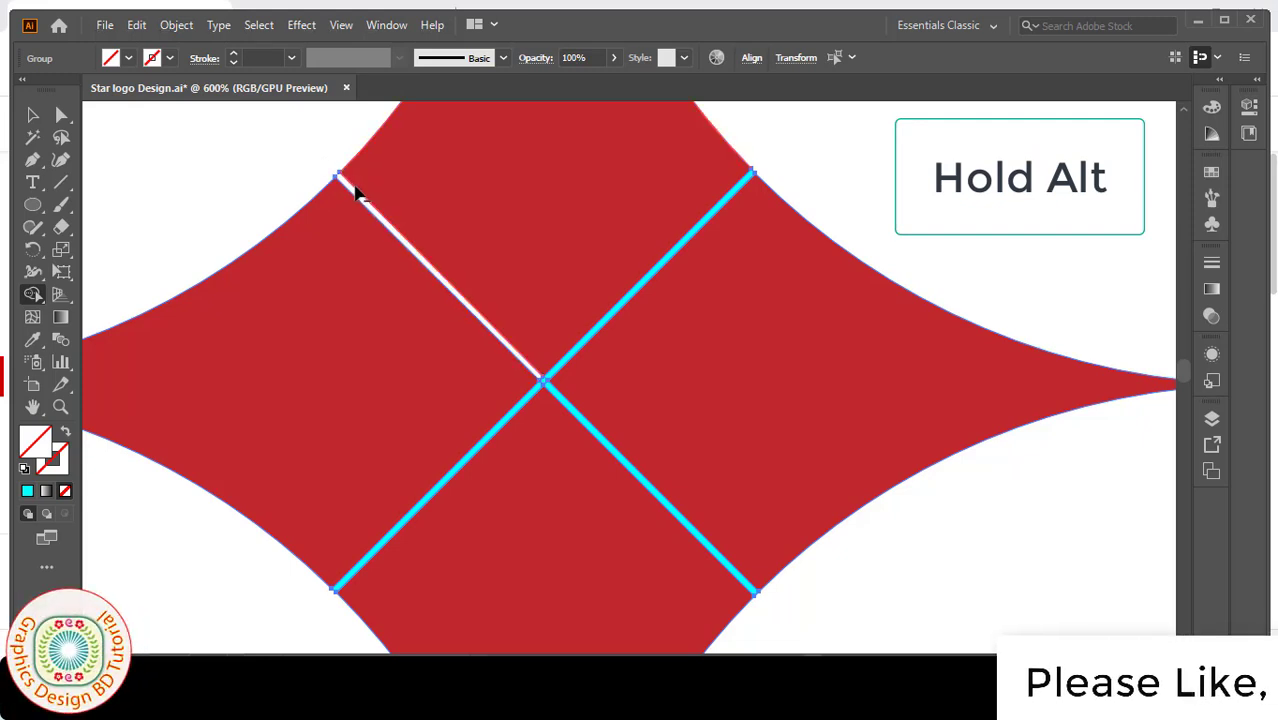
pyautogui.keyDown('alt'); pyautogui.click(756, 172); pyautogui.keyUp('alt')
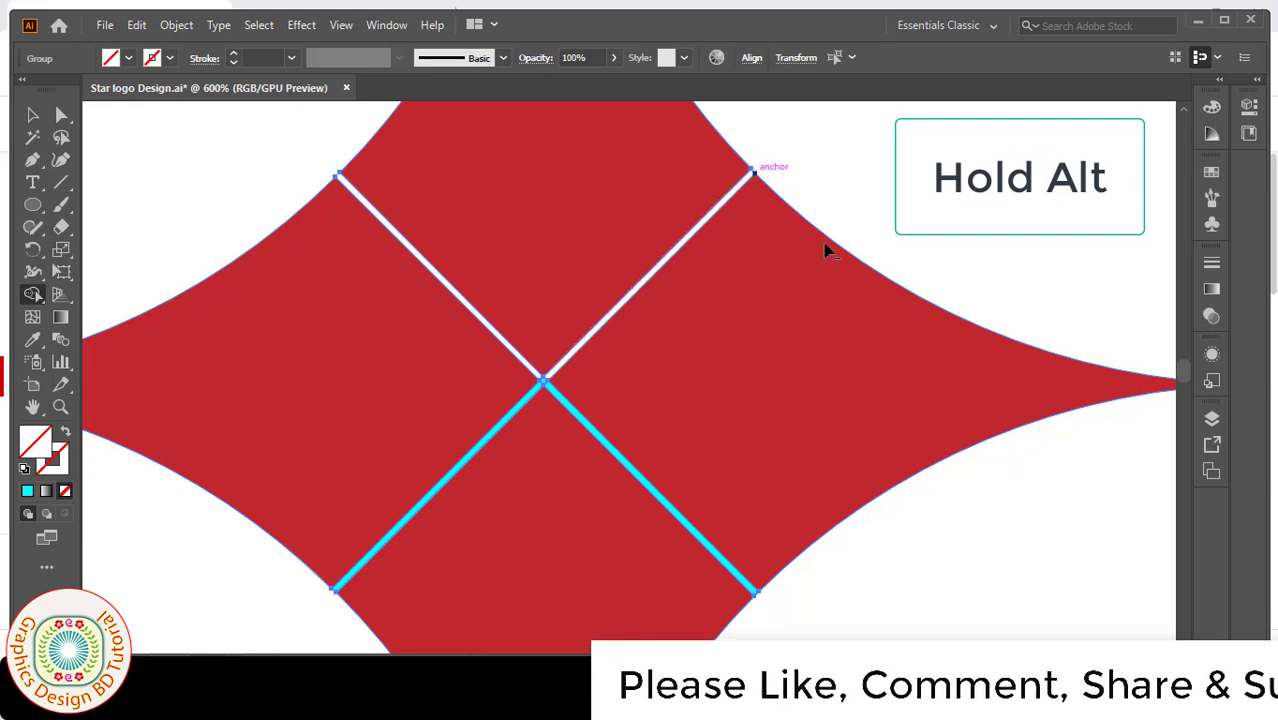
pyautogui.keyDown('alt'); pyautogui.click(758, 594); pyautogui.keyUp('alt')
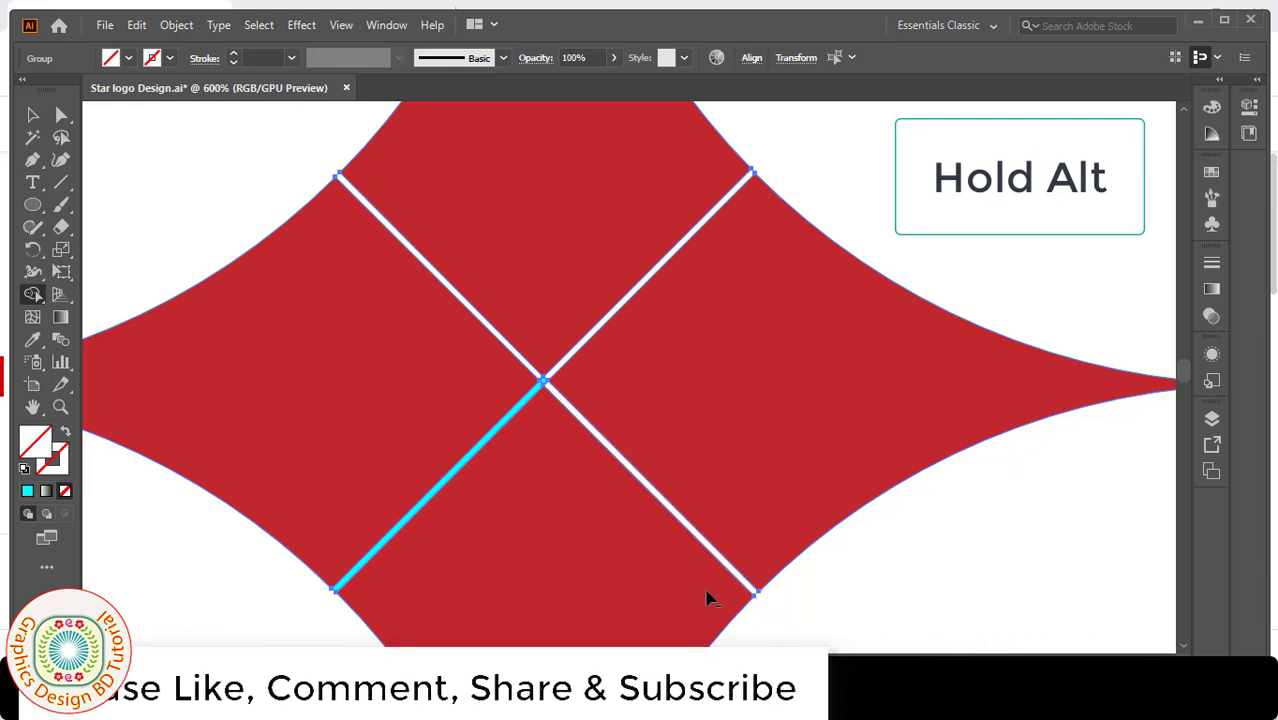
pyautogui.keyDown('alt'); pyautogui.click(330, 592); pyautogui.keyUp('alt')
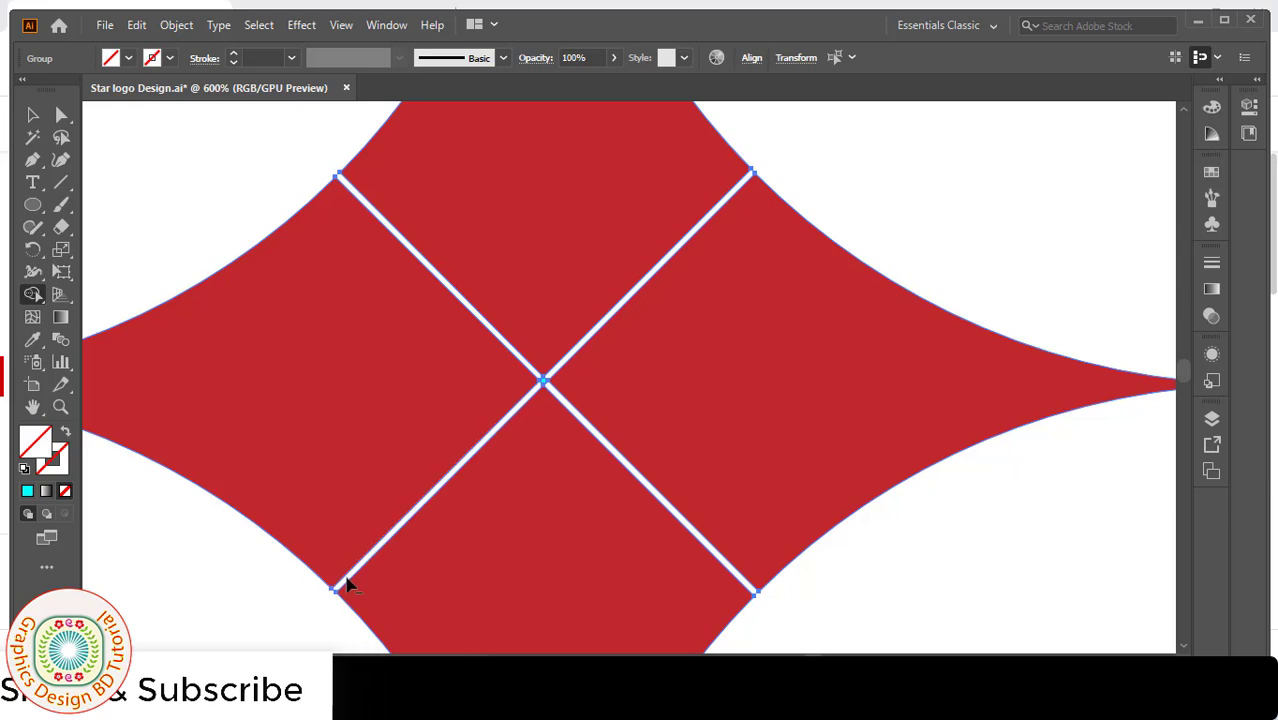
# Fill the tiny cyan square at the star's centre with black
pyautogui.click(30, 118)
pyautogui.click(200, 208)
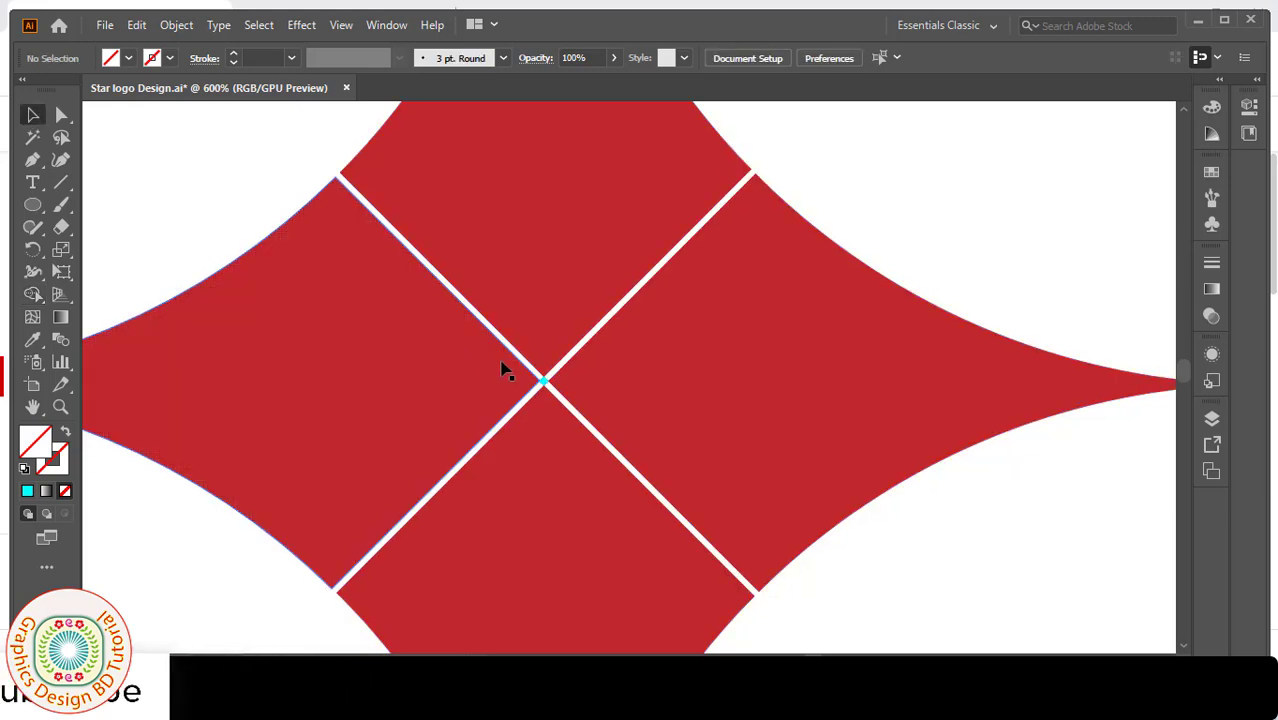
pyautogui.click(542, 381)
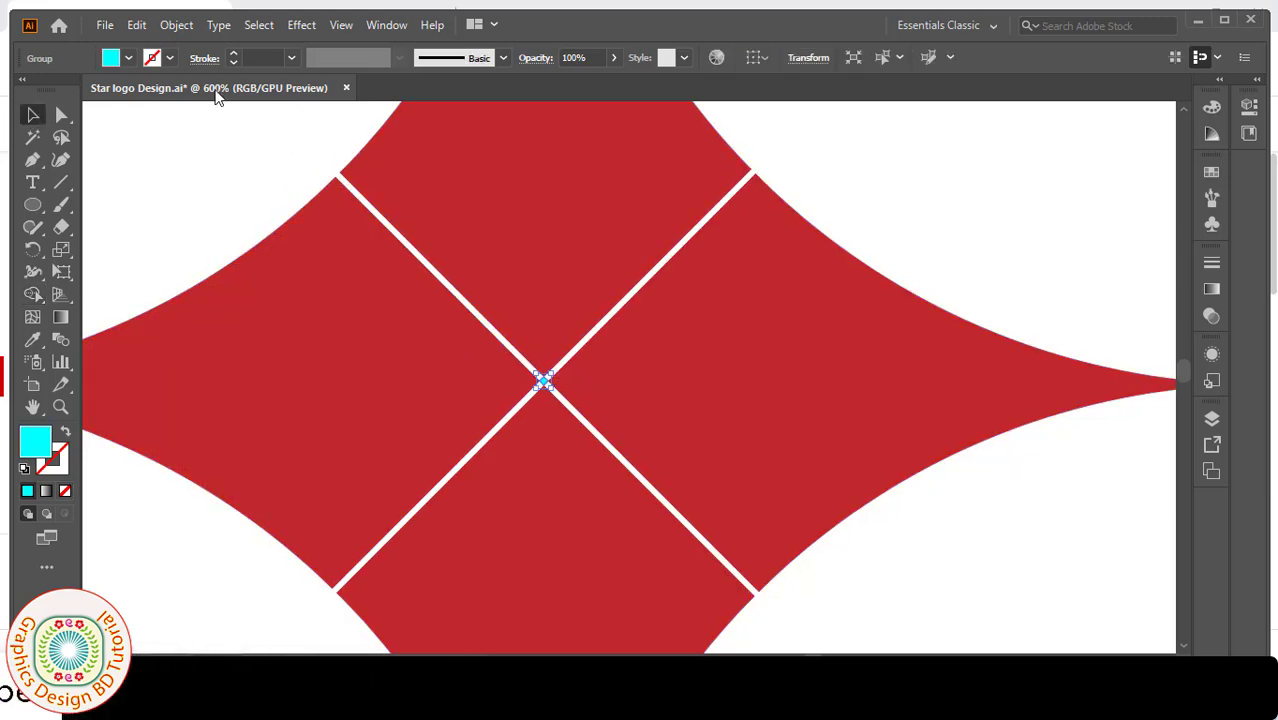
pyautogui.click(128, 60)
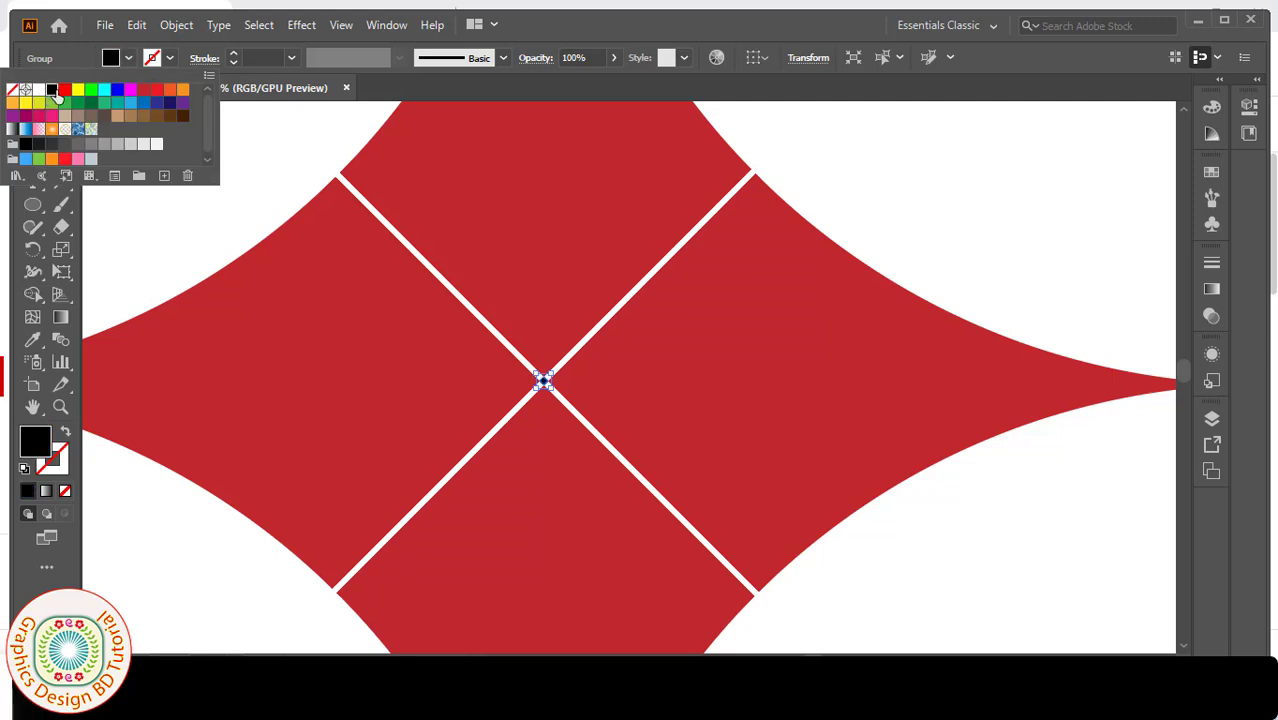
pyautogui.click(868, 228)
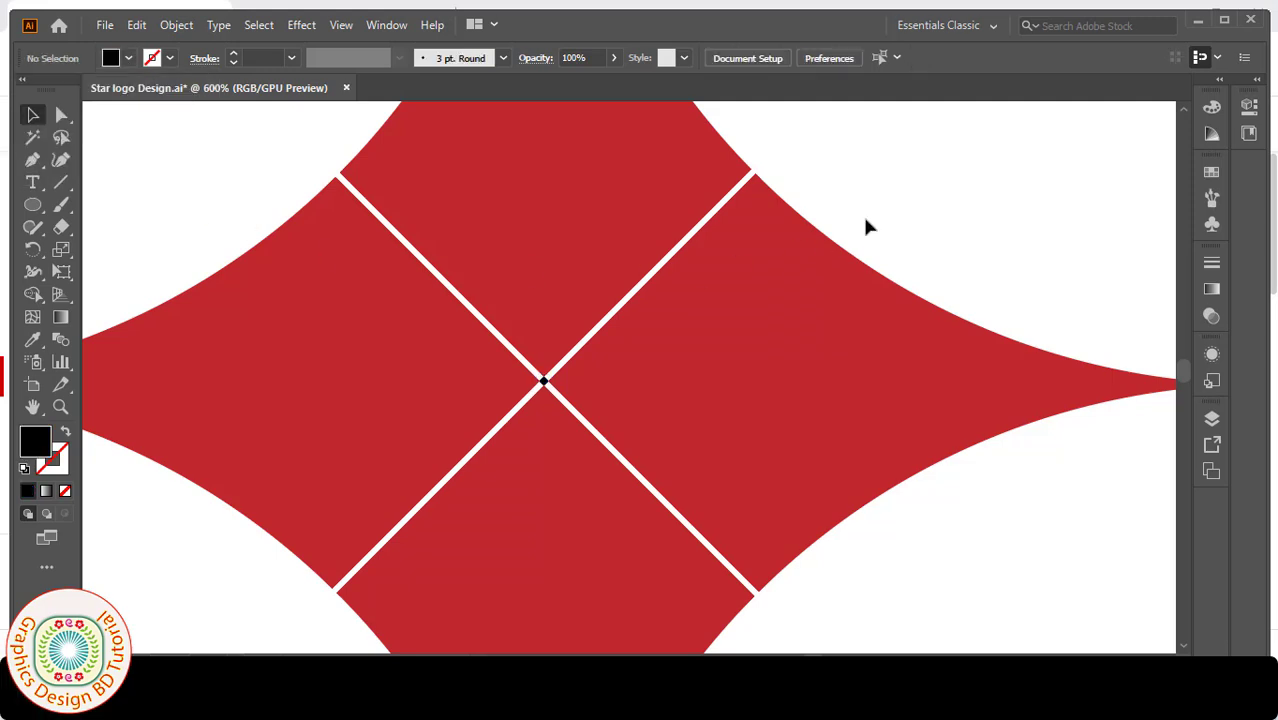
# Ungroup the divided red star into separate pieces and deselect them
pyautogui.hotkey('ctrl', '-')
pyautogui.hotkey('ctrl', '-')
pyautogui.hotkey('ctrl', '-')
pyautogui.hotkey('ctrl', '-')
pyautogui.moveTo(773, 368); pyautogui.dragTo(589, 381)
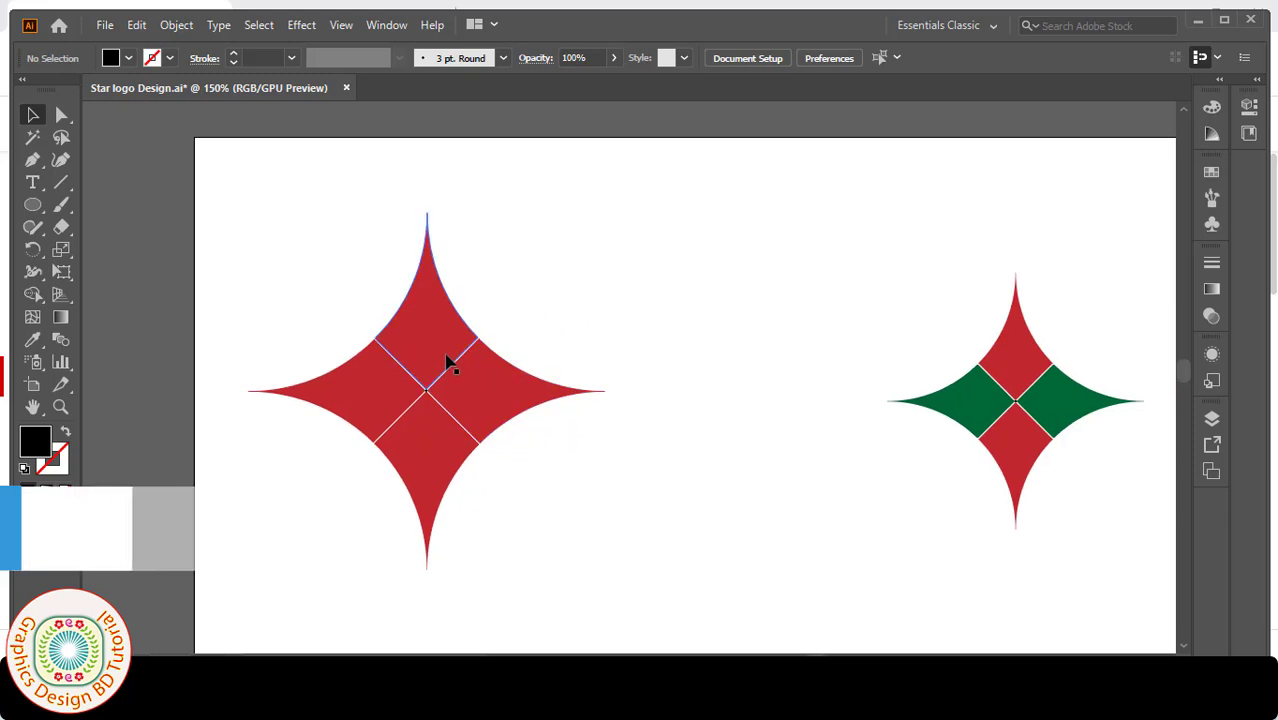
pyautogui.click(447, 362)
pyautogui.rightClick(449, 369)
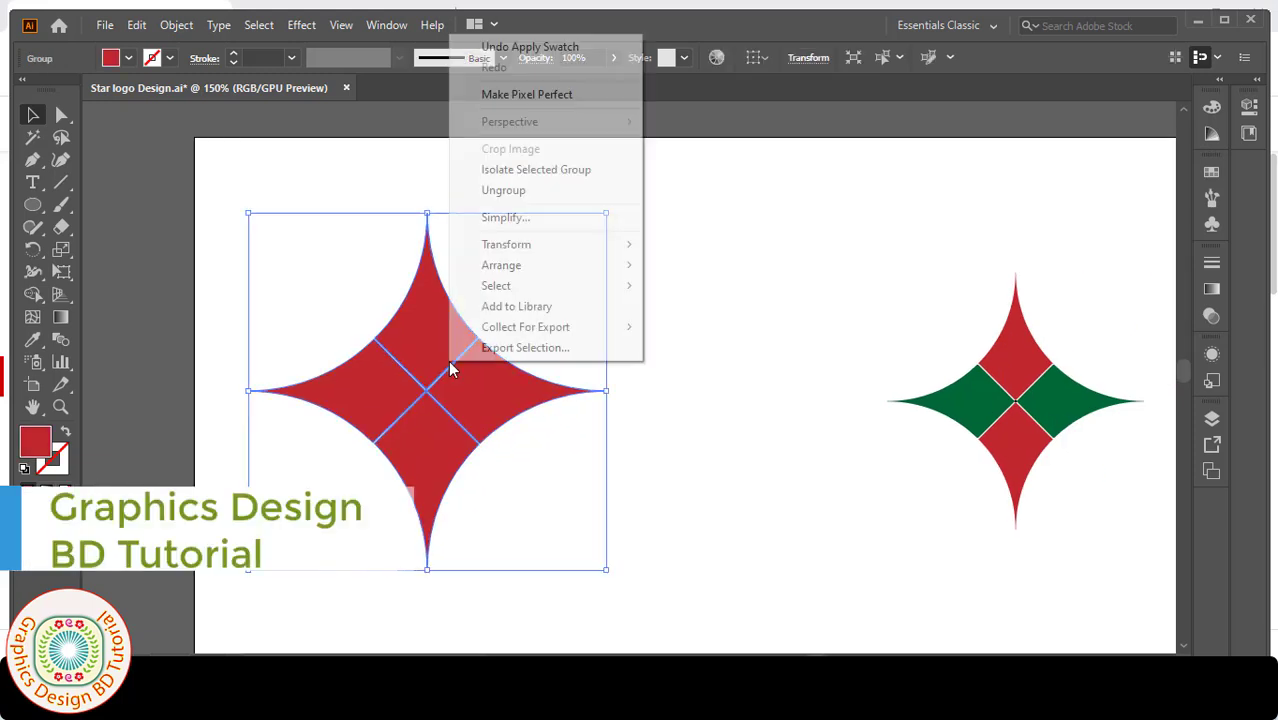
pyautogui.click(513, 195)
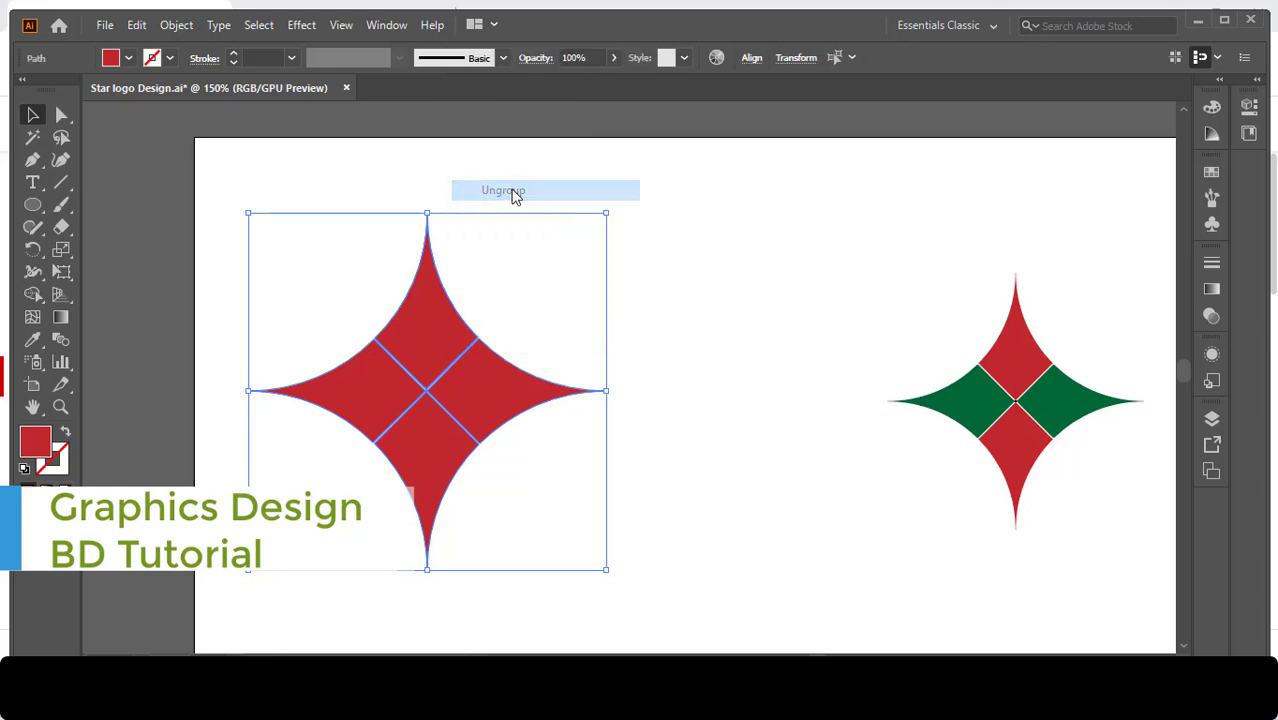
pyautogui.click(645, 334)
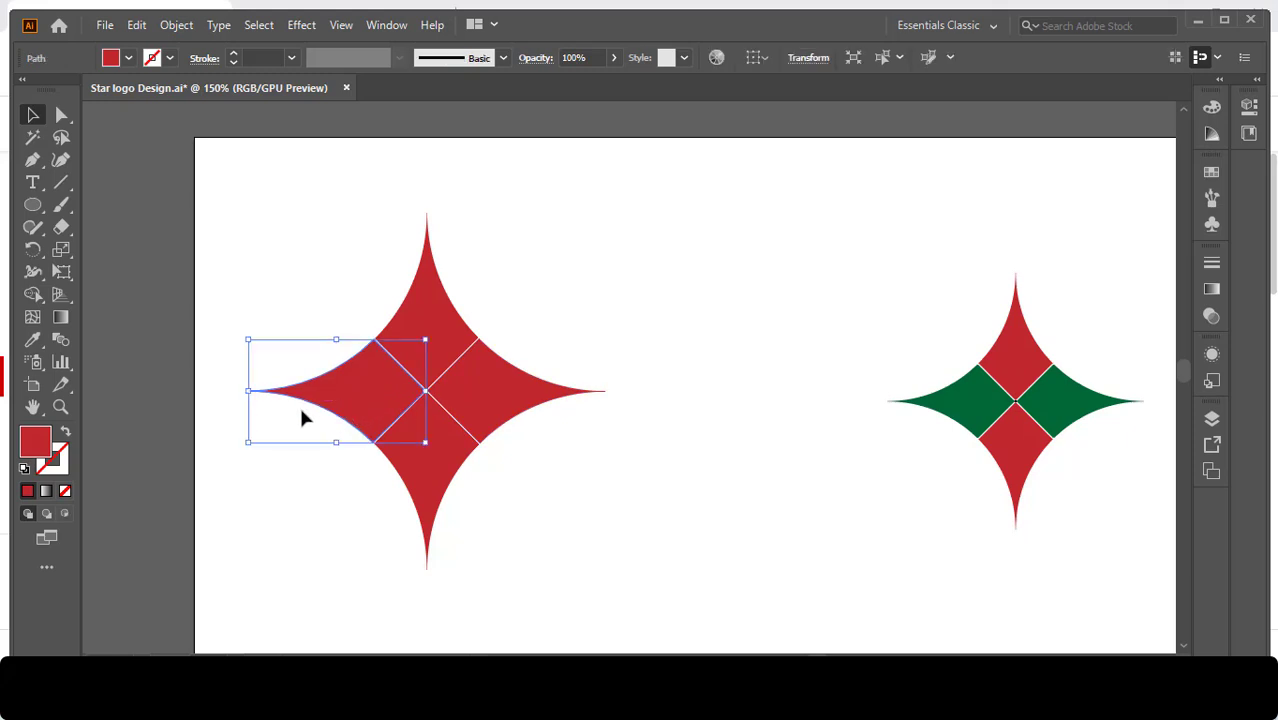
# Fill the star's left section with the dark green swatch
pyautogui.click(129, 57)
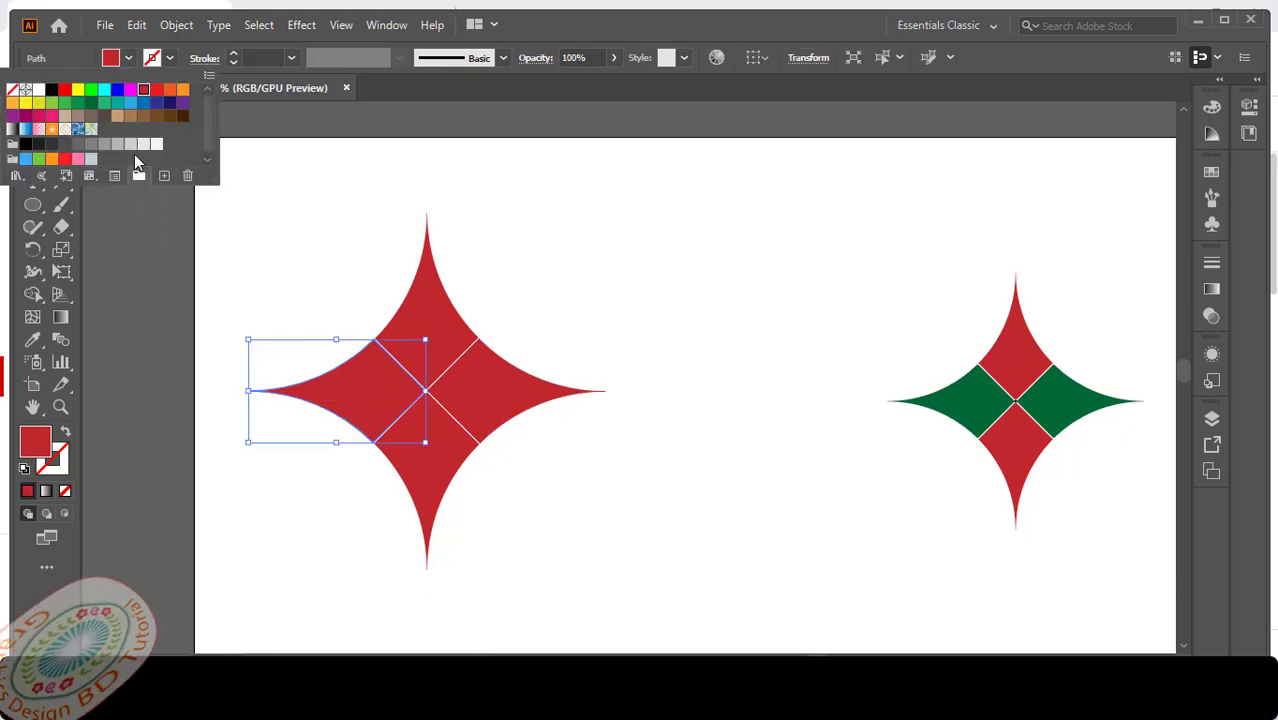
pyautogui.click(88, 103)
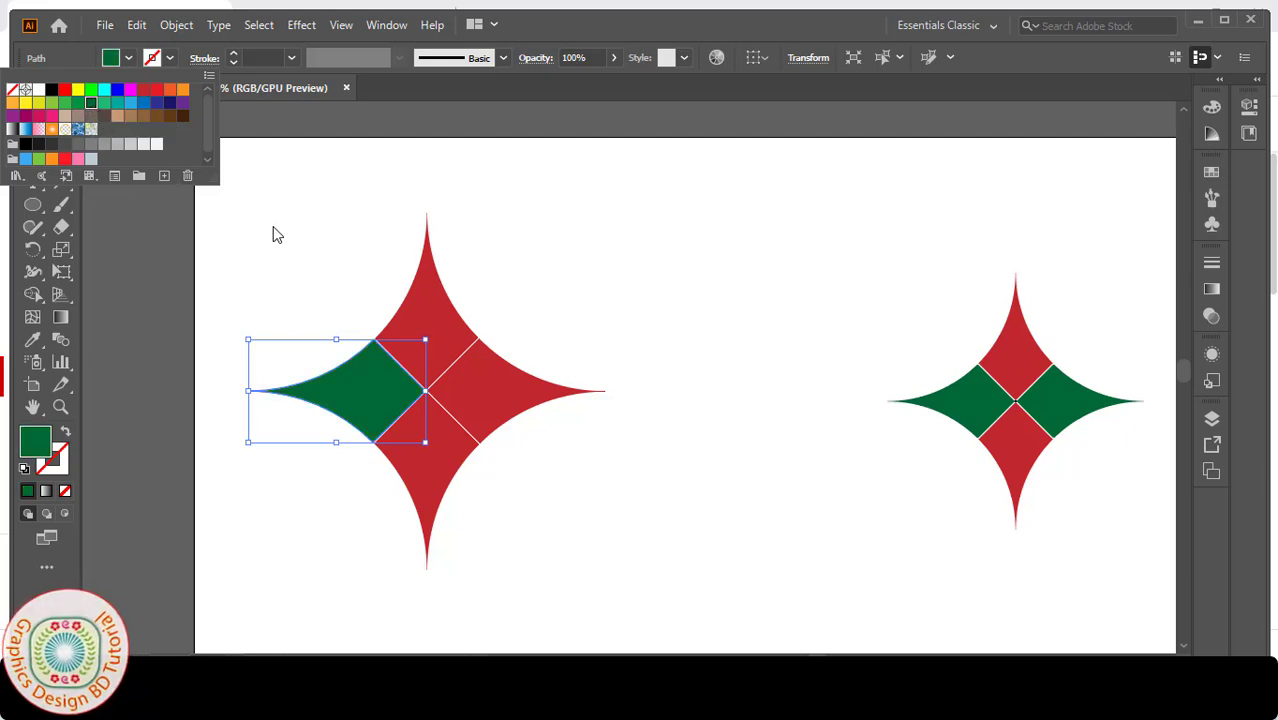
pyautogui.click(310, 247)
# Copy the left section's green fill onto the star's right section with the Eyedropper, and select the whole star
pyautogui.click(511, 410)
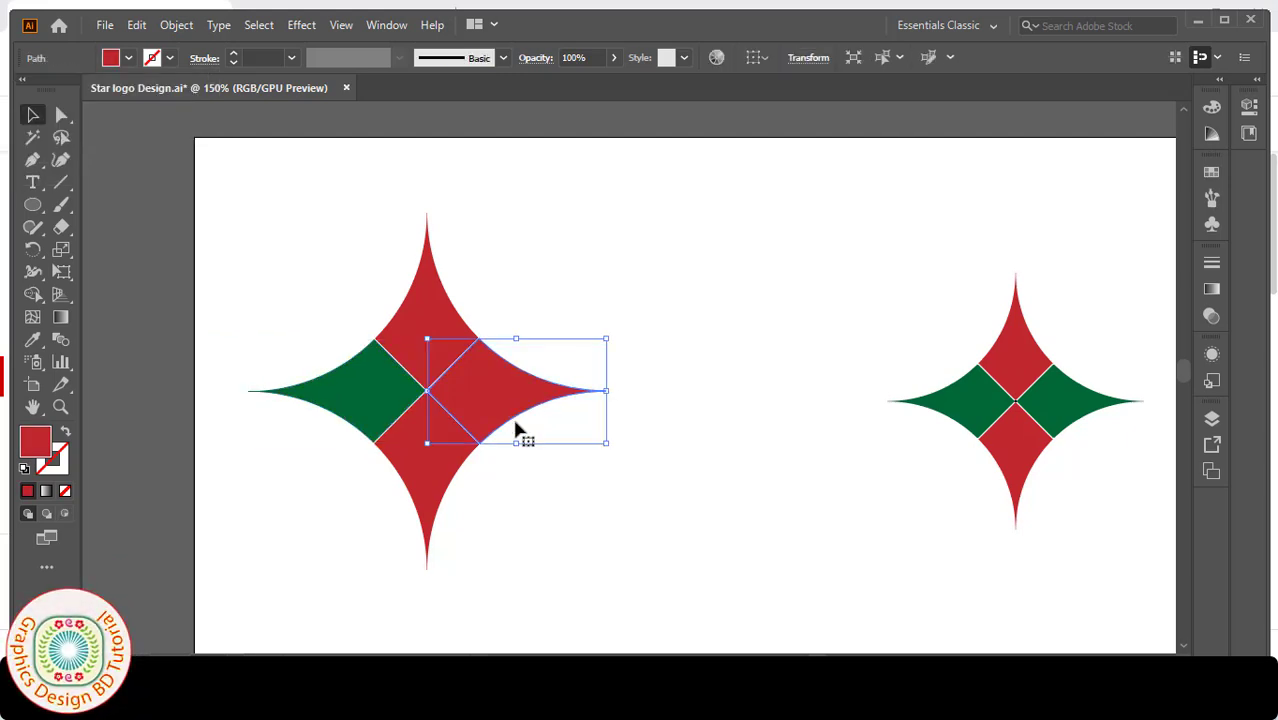
pyautogui.click(372, 385)
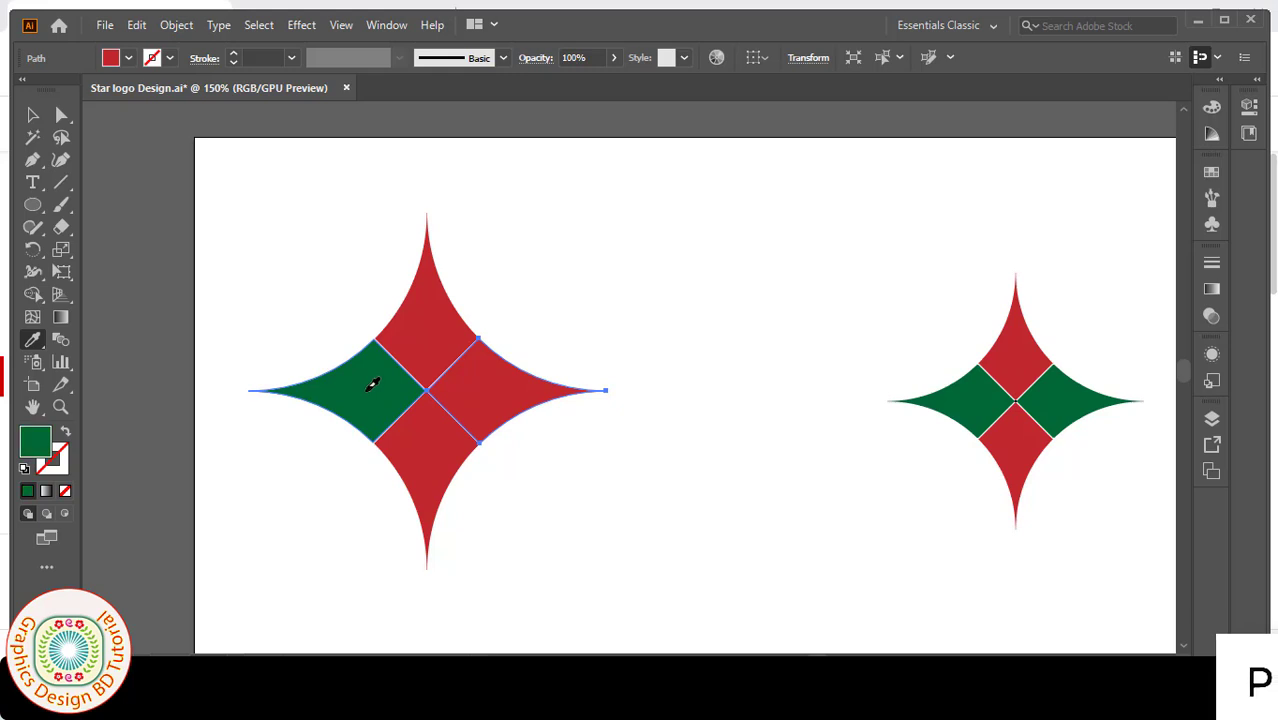
pyautogui.press('v')
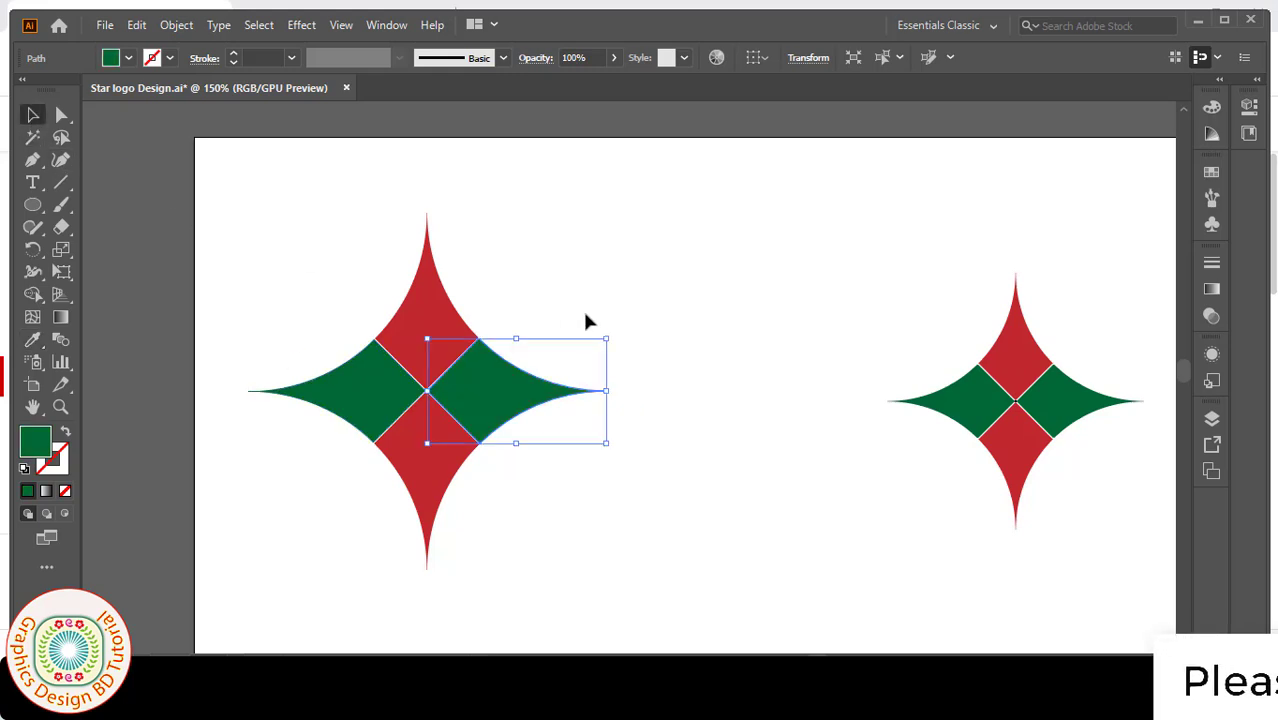
pyautogui.click(586, 316)
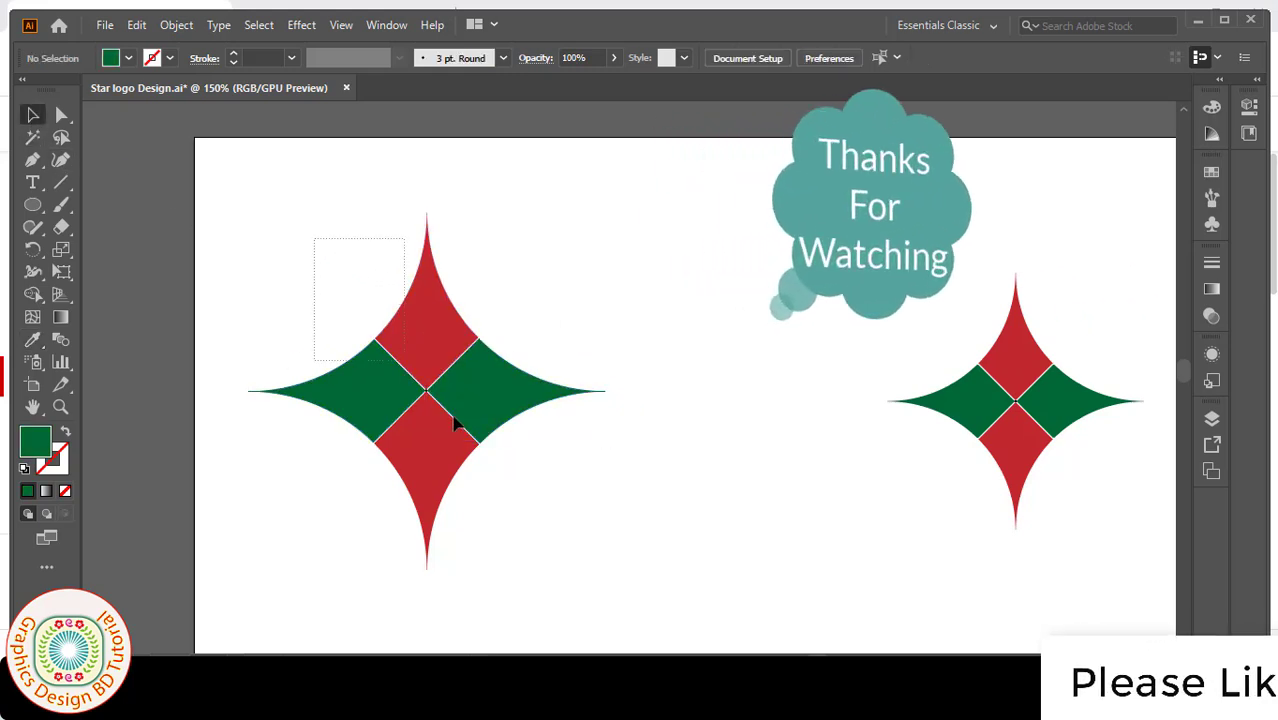
pyautogui.moveTo(455, 425); pyautogui.dragTo(577, 528)
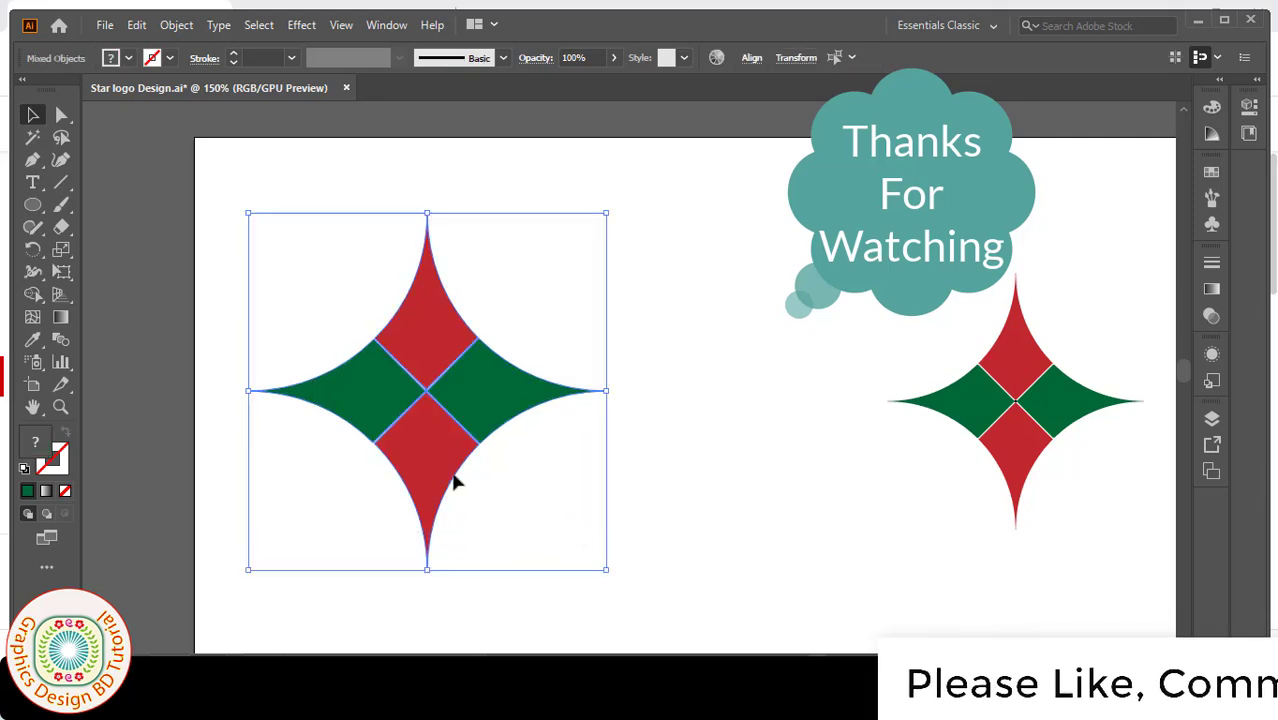